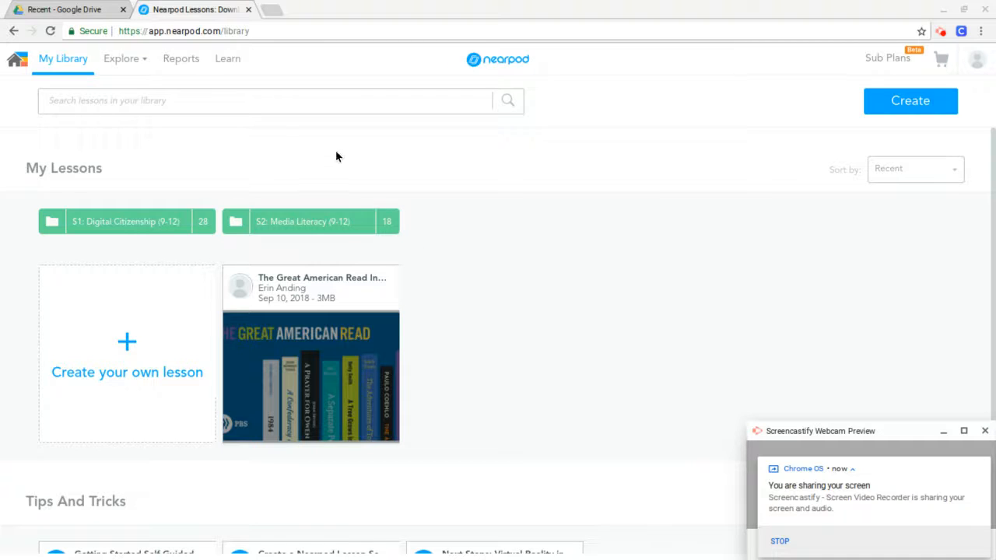
Step: Look through the Learn resources and the September 2018 live webinar calendar, and return to the lesson library
click(237, 67)
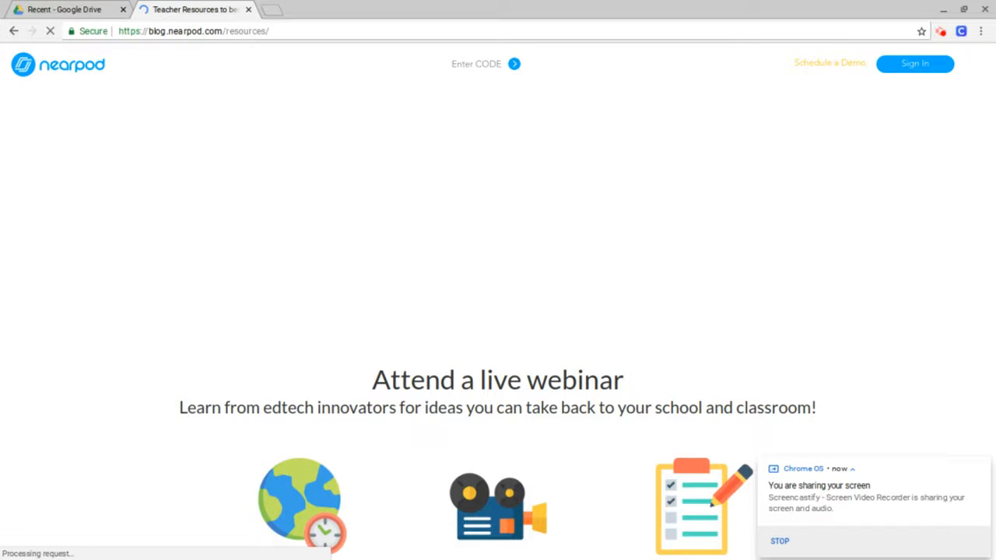
scroll(133, 345, down, 2)
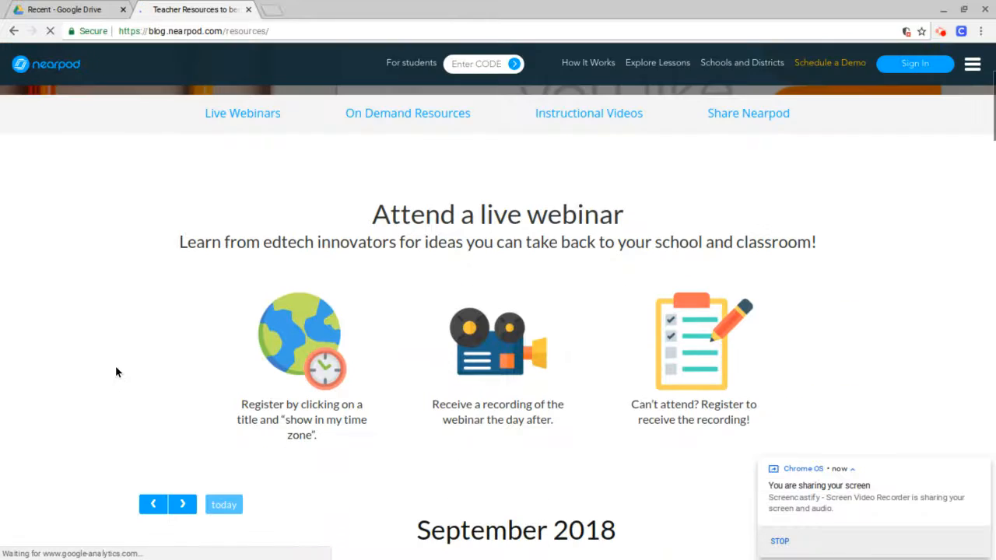
click(266, 113)
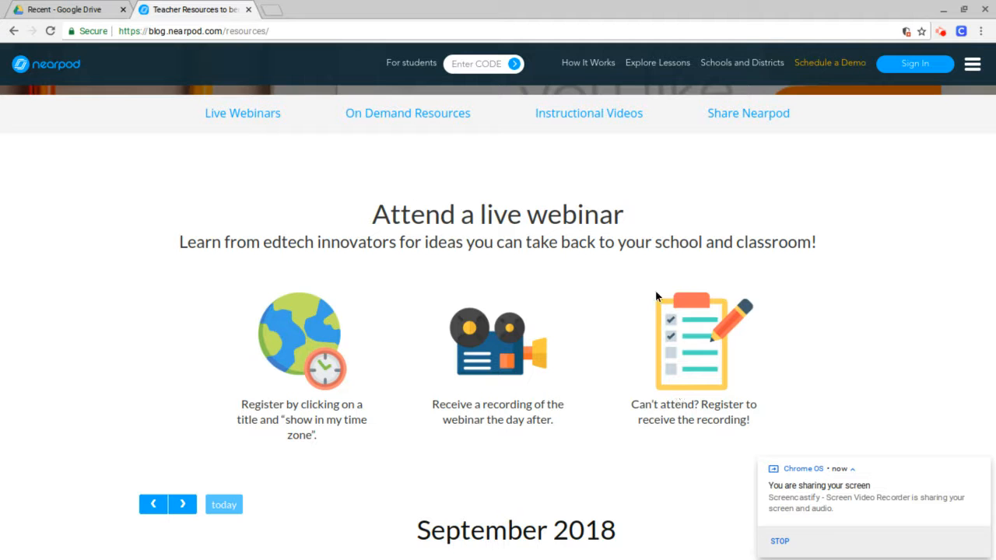
scroll(655, 291, down, 7)
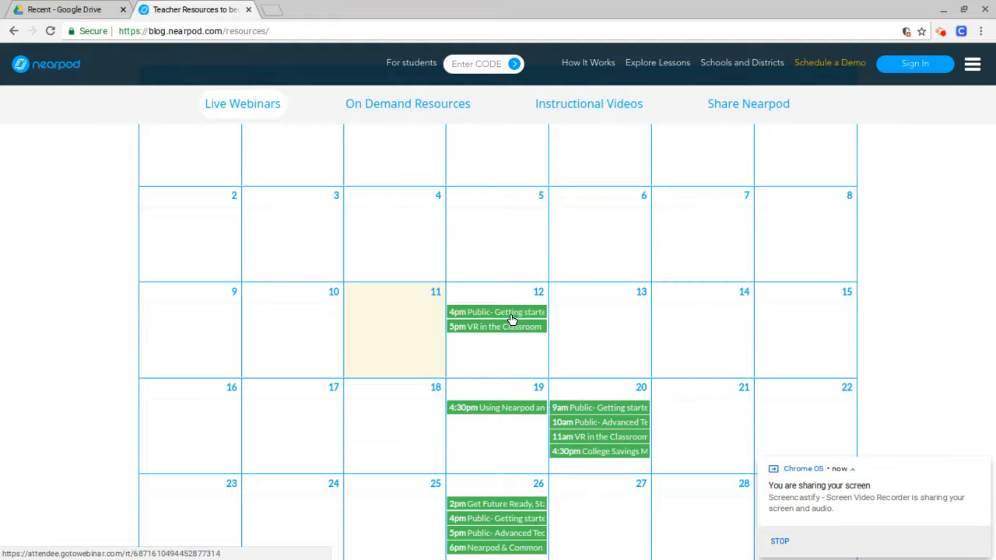
scroll(511, 319, up, 5)
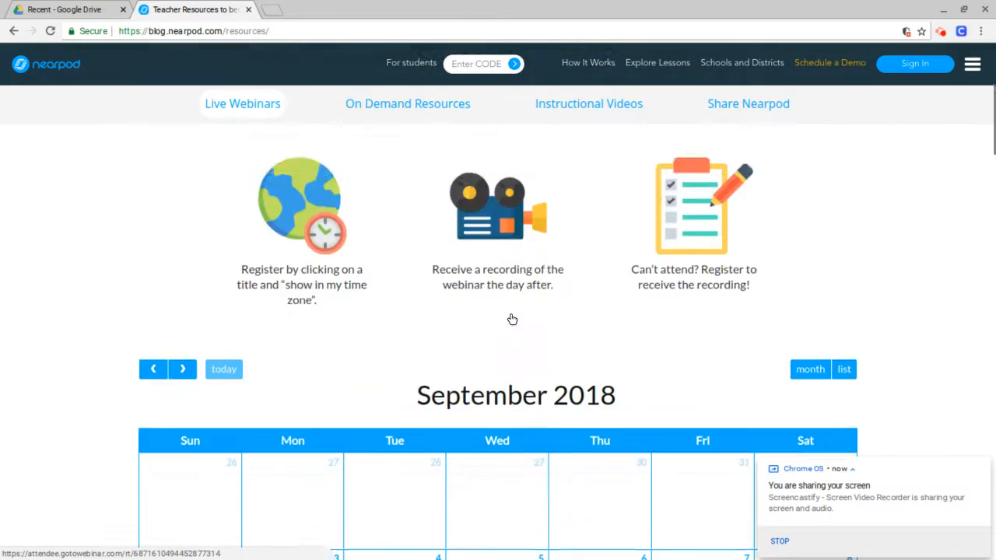
scroll(511, 319, up, 3)
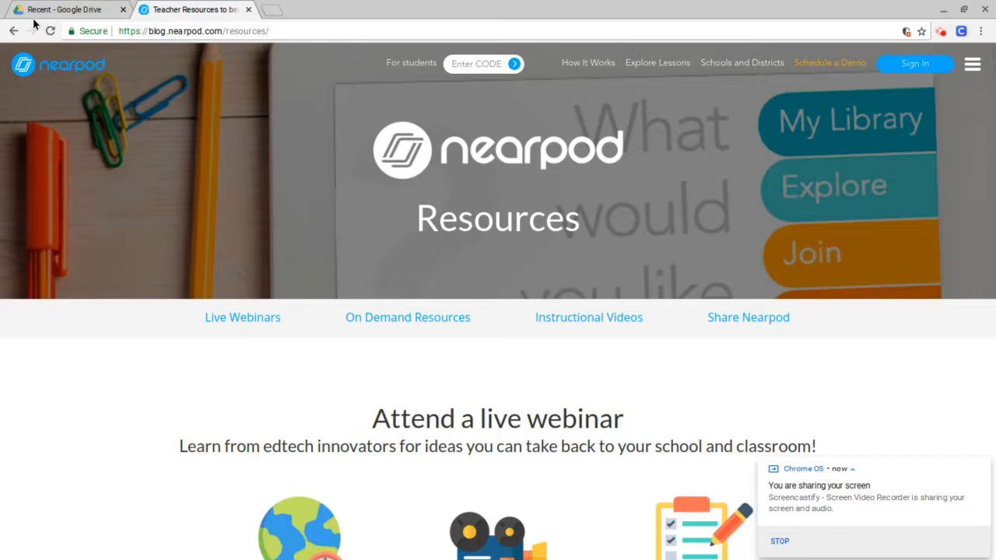
click(14, 31)
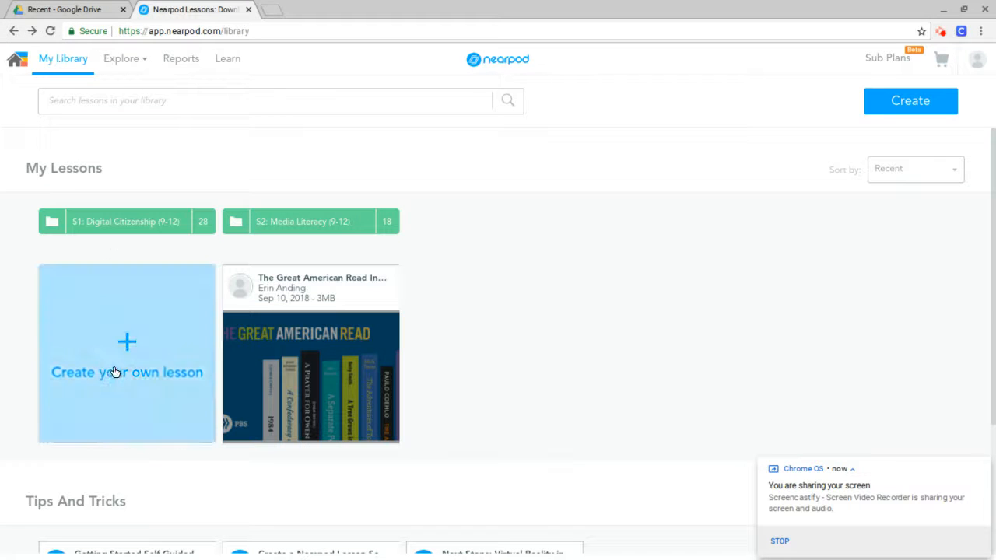
Step: Create a new lesson, browse the available content types and add a blank Slide to it
click(129, 340)
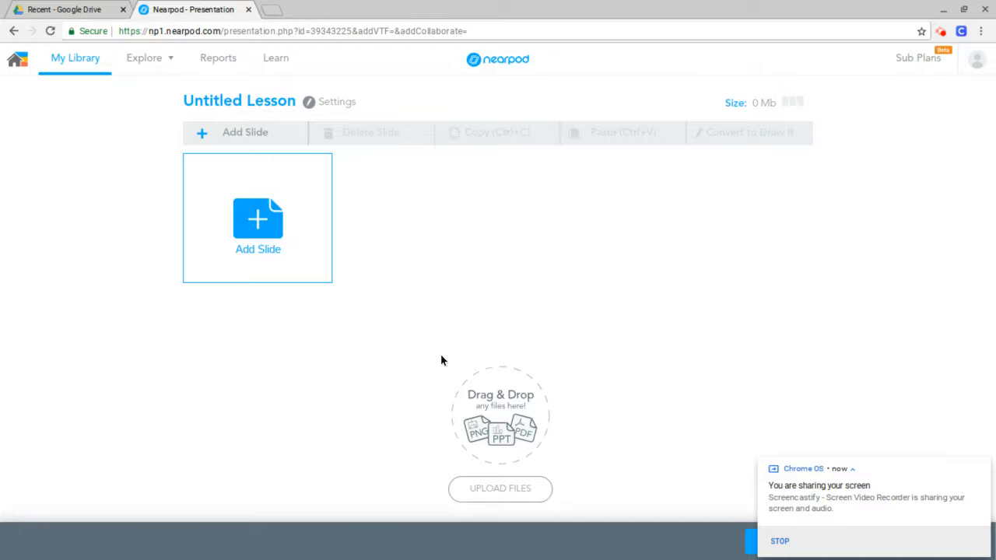
click(266, 209)
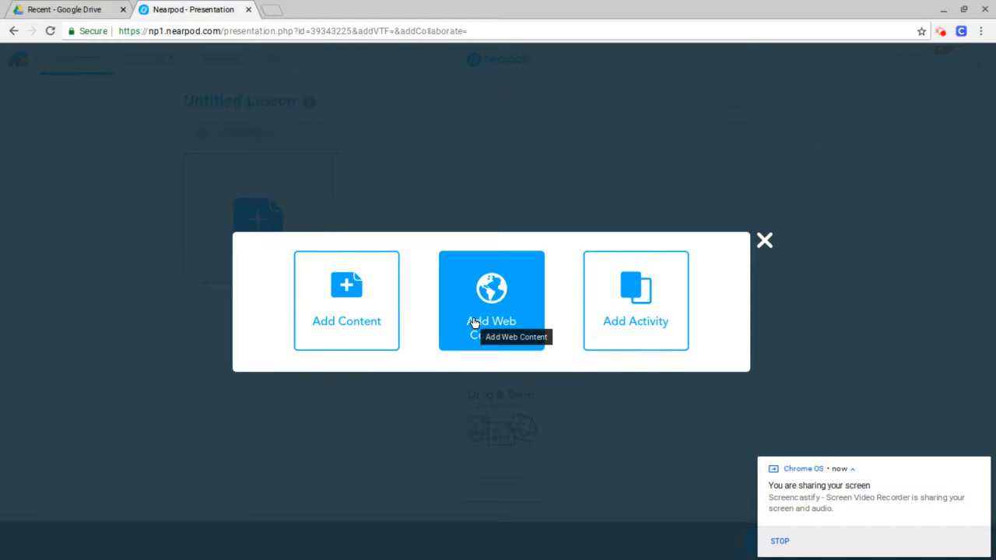
click(376, 314)
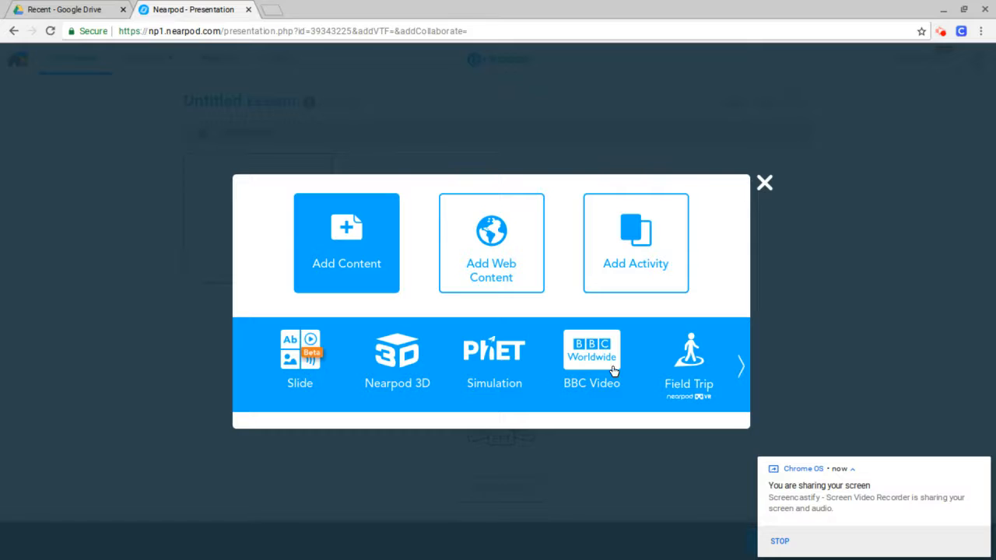
click(740, 361)
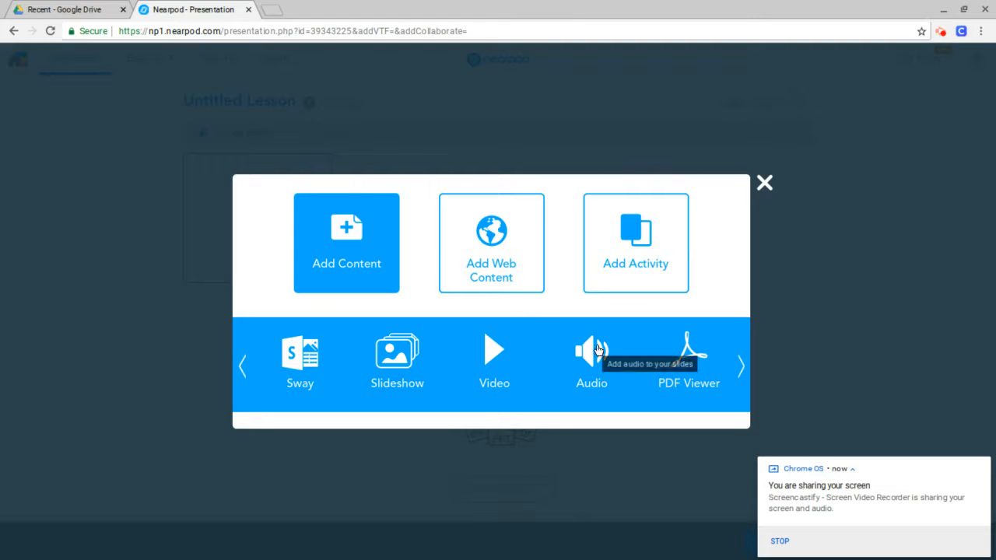
click(735, 365)
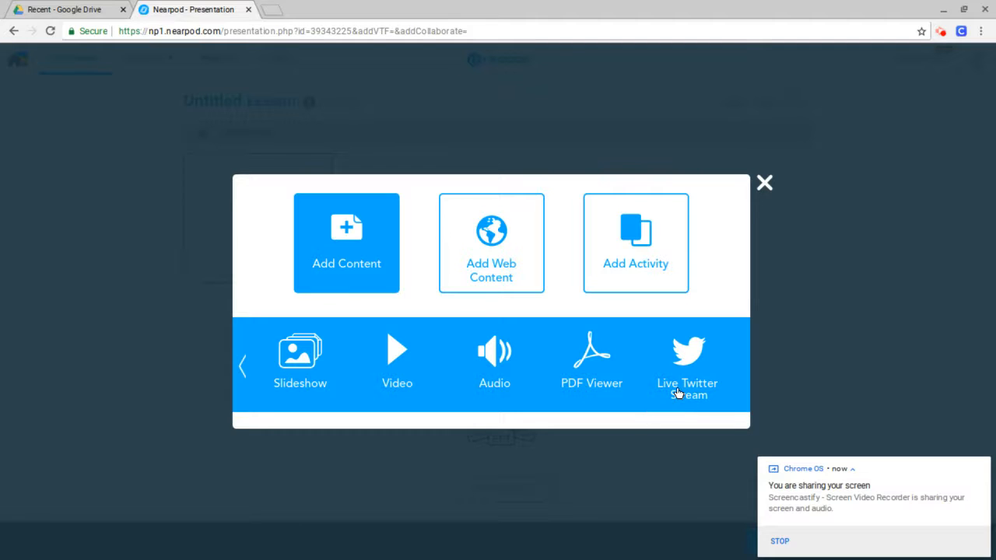
click(241, 367)
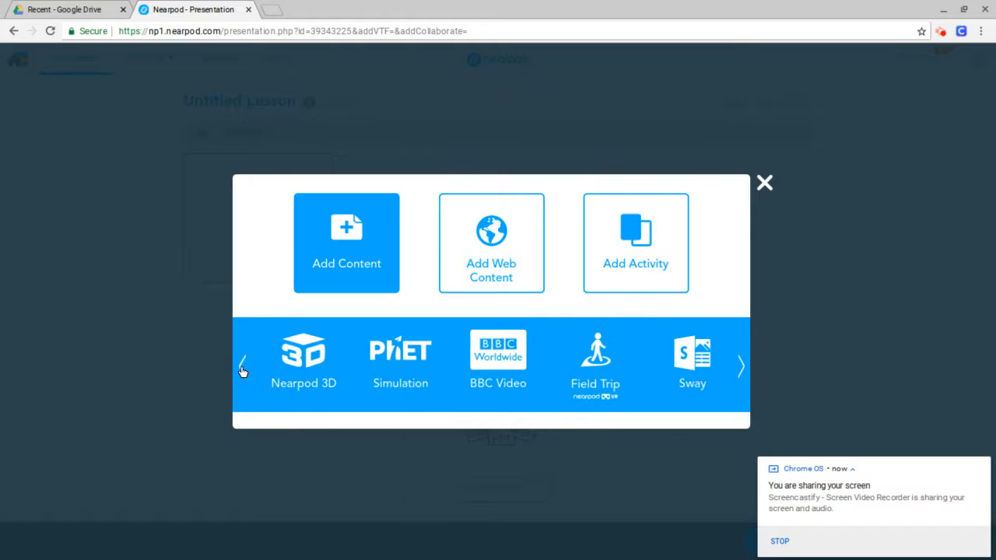
click(241, 367)
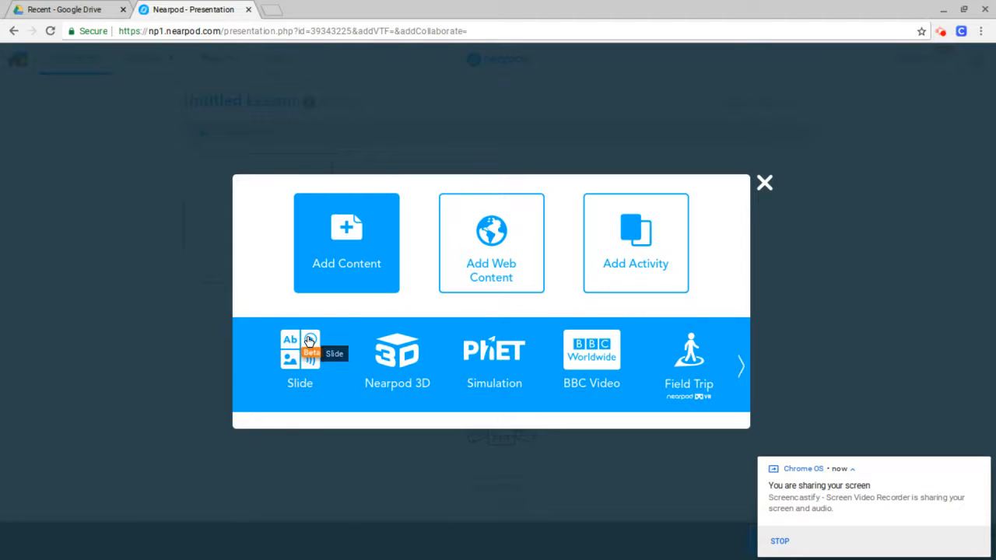
click(310, 340)
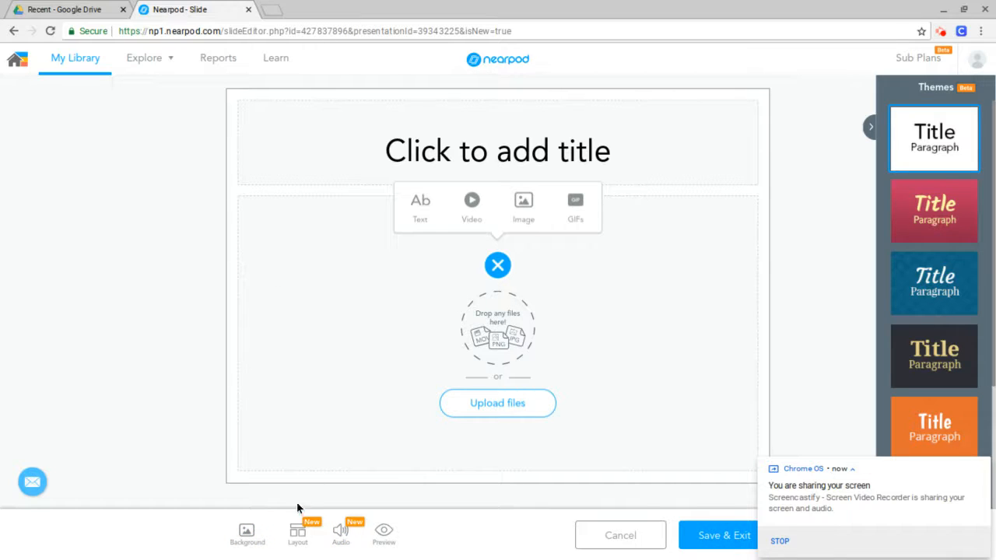
Step: Apply the pink-red theme with yellow title text to the slide, title it "Sample Lesson" and save it with the theme change
click(926, 212)
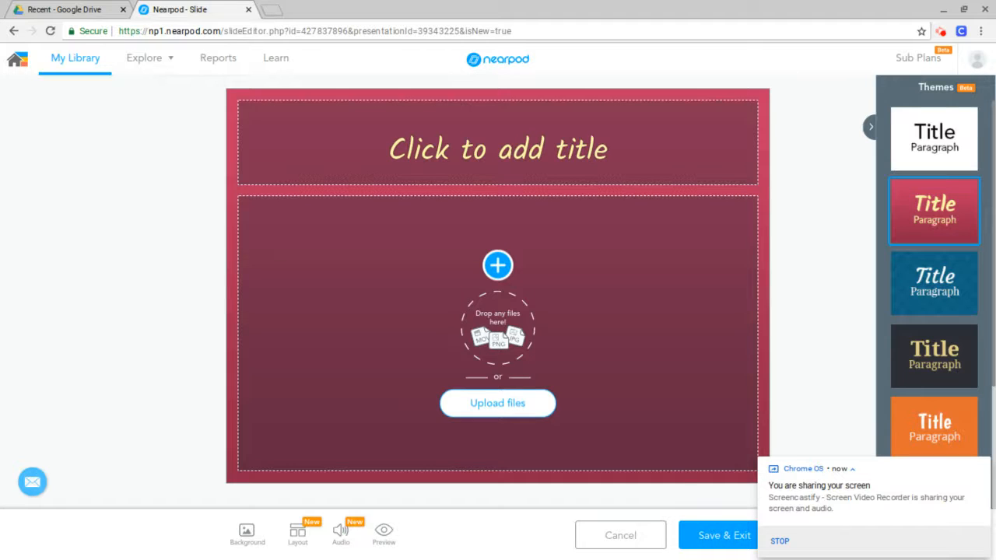
click(499, 153)
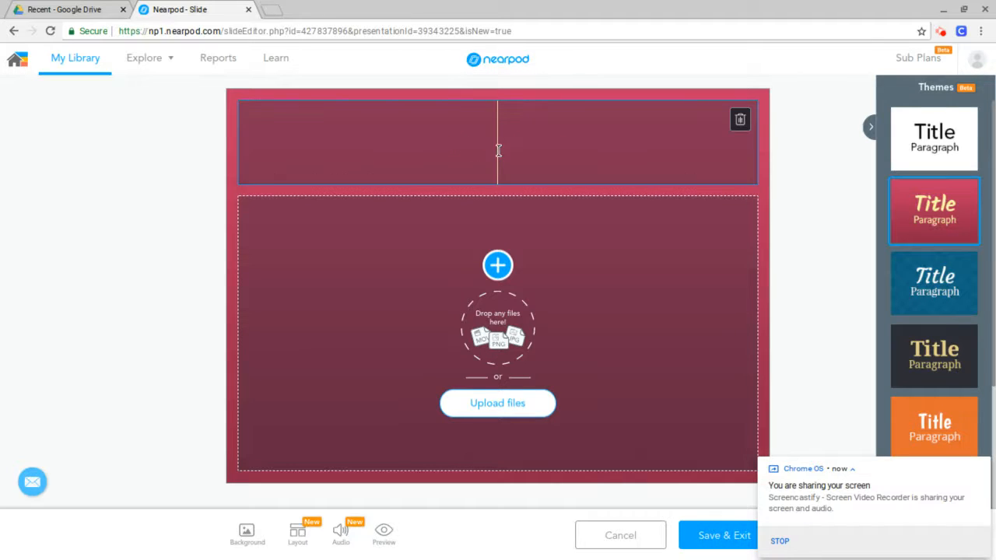
text(Sample)
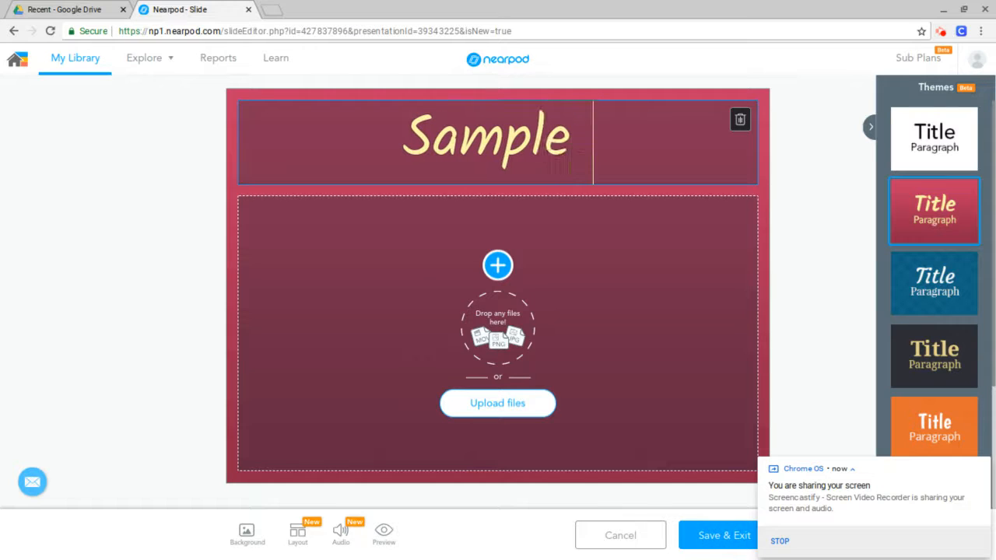
text( Lesson)
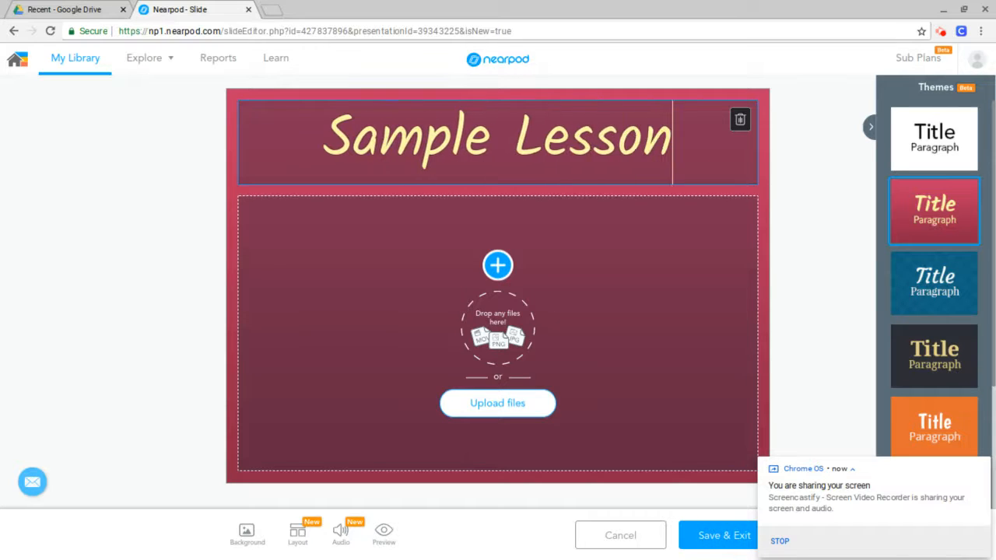
click(714, 538)
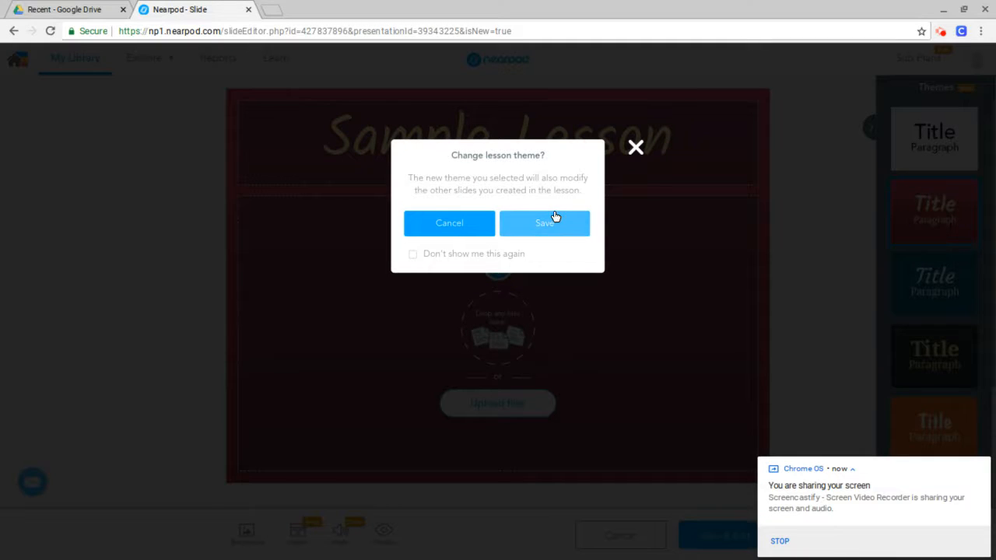
click(555, 222)
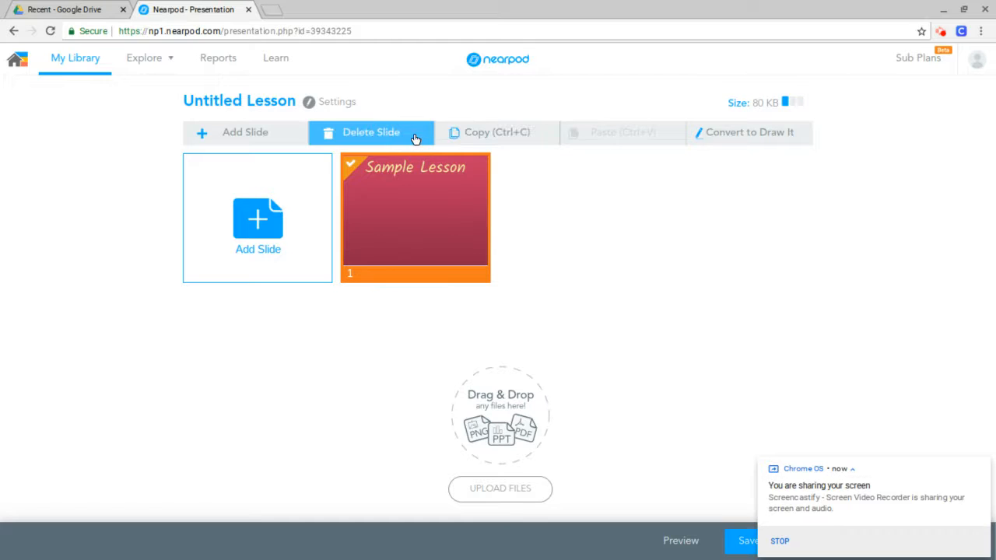
Step: Start adding a web content slide to the lesson and activate its website URL entry
click(275, 233)
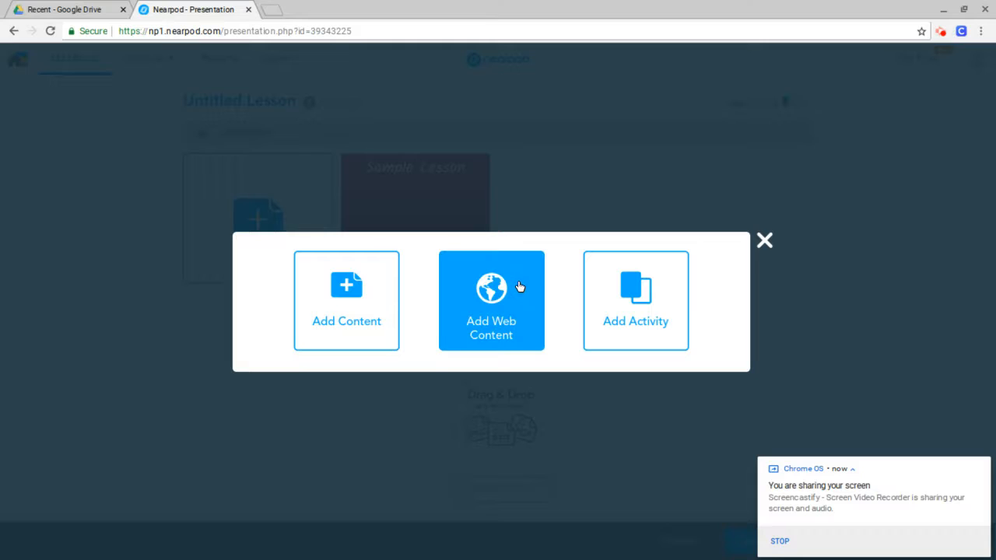
click(519, 287)
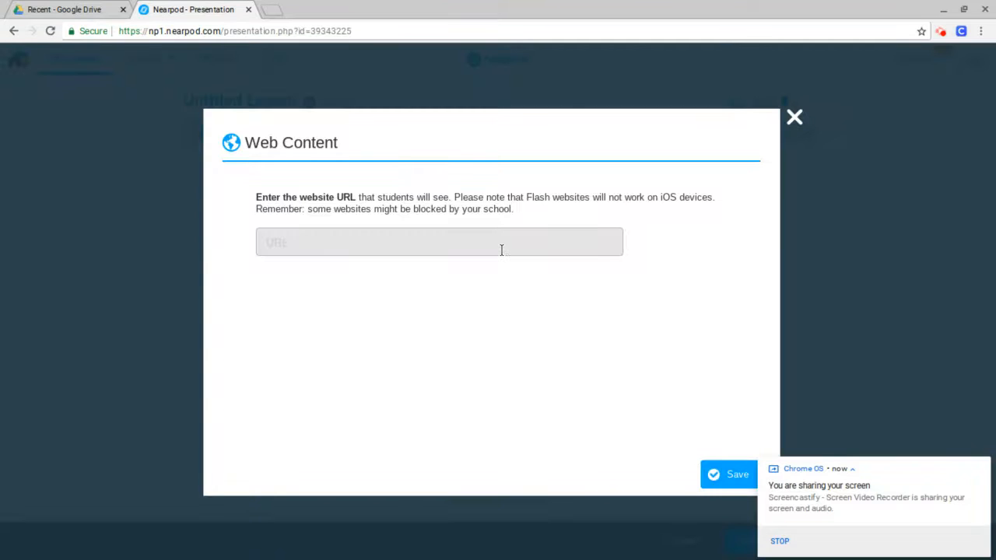
click(501, 249)
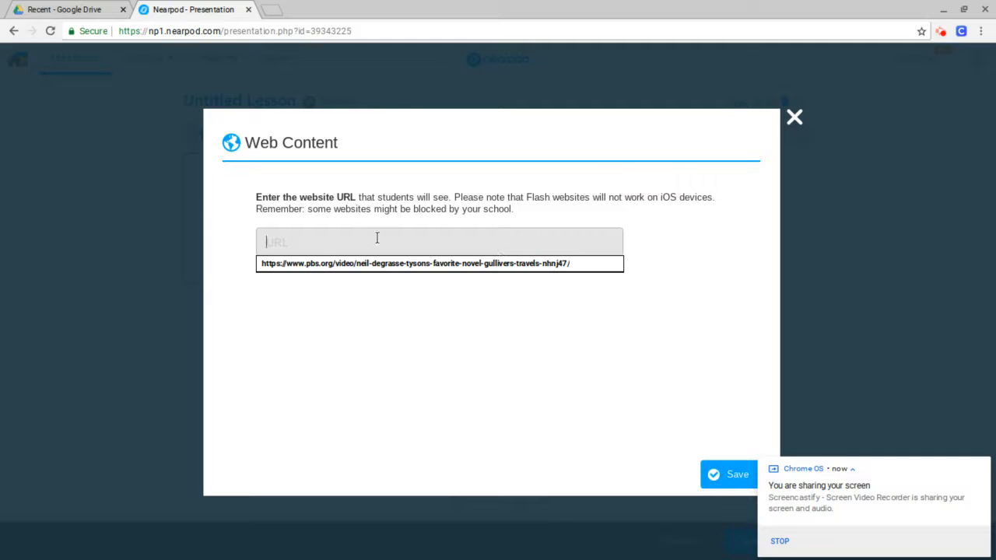
click(373, 263)
Step: Open the YouTube home page, youtube.com, in a new browser tab
click(272, 9)
text(youtub)
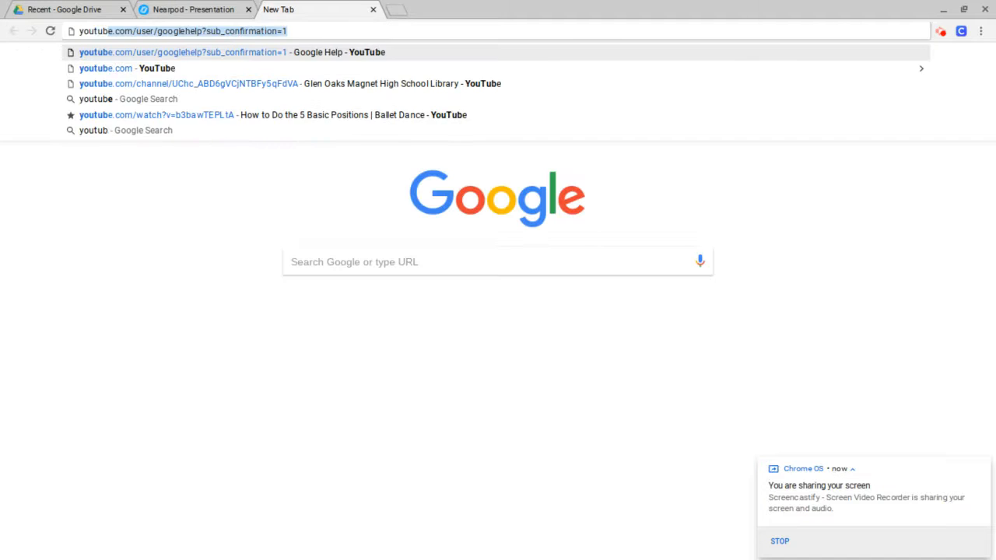
key(Return)
click(270, 30)
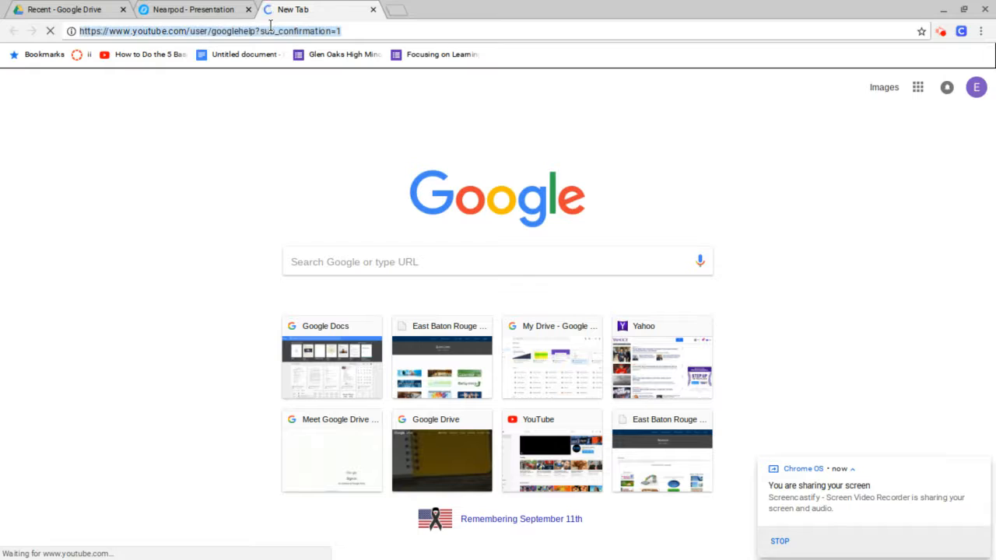
text(youtube.com)
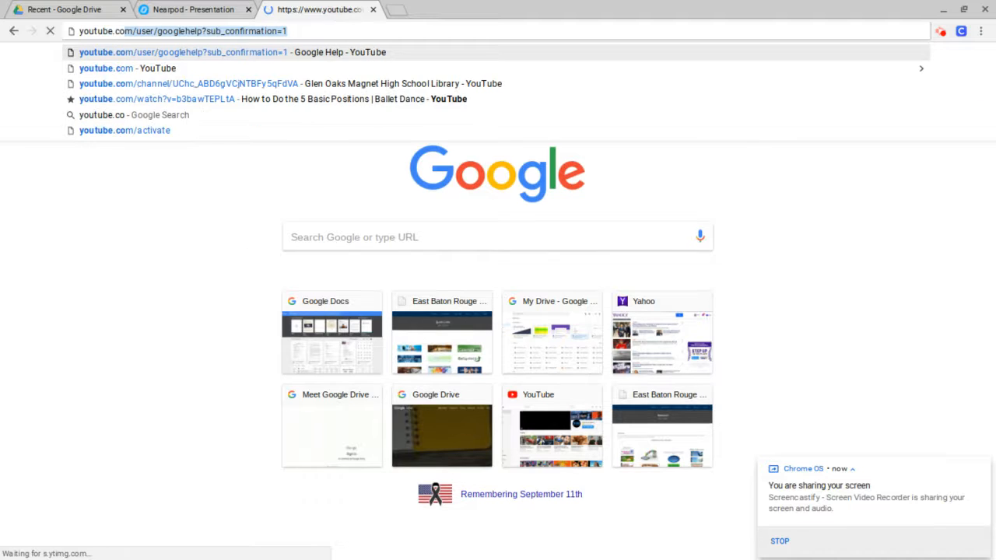
key(Return)
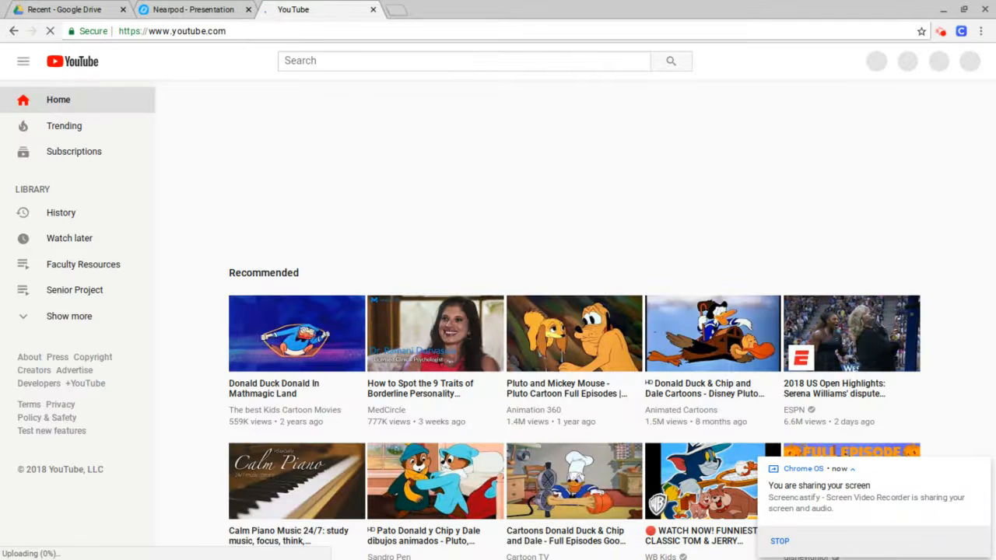
Step: Search YouTube for "great american read" and open the PBS video in which George R. R. Martin discusses "The Lord of the Rings"
click(315, 62)
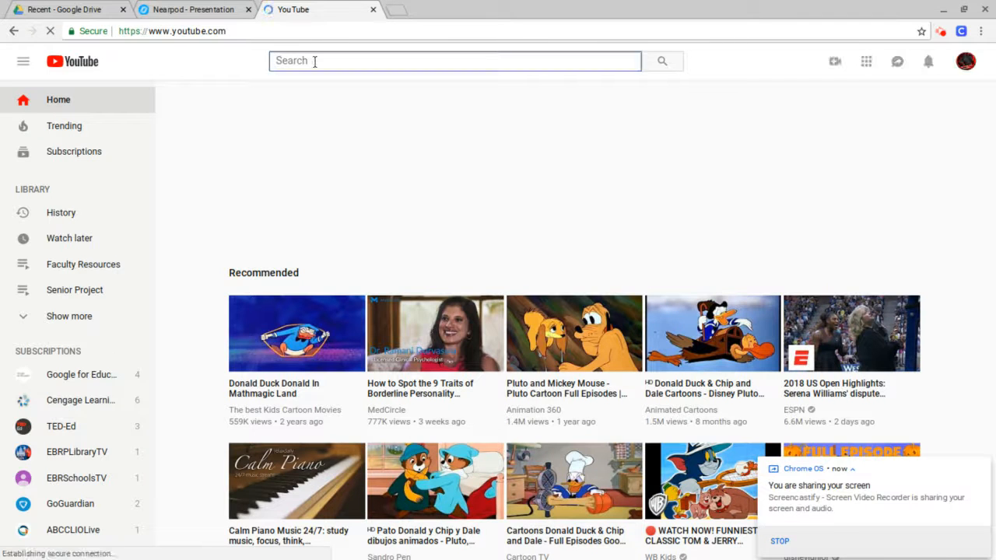
text(great american read)
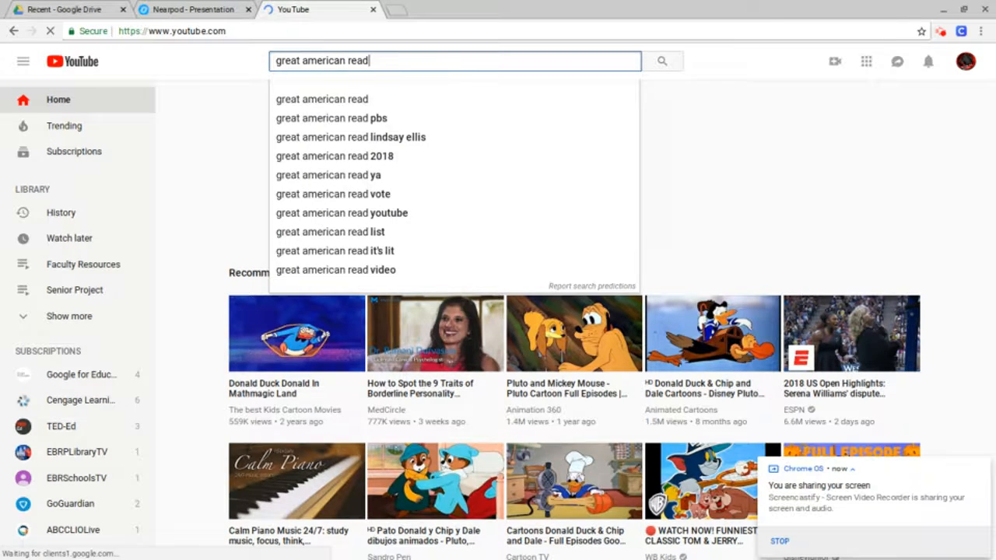
key(Return)
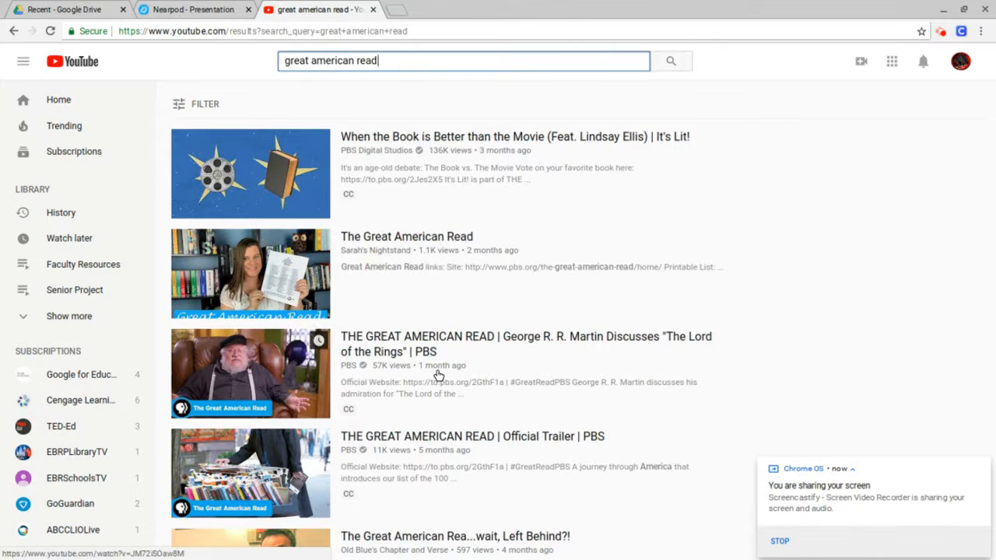
click(440, 342)
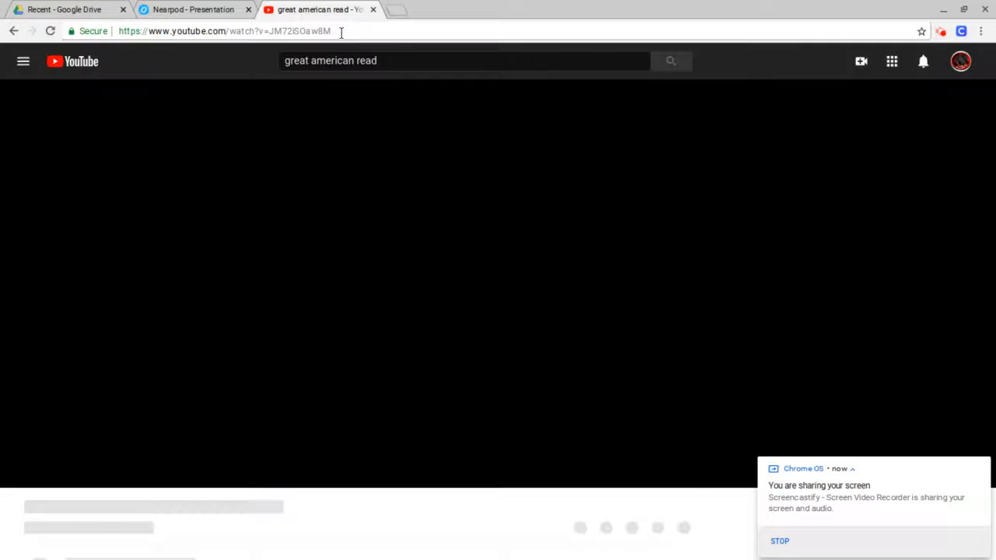
Step: Copy the video's web address and enter it as the website URL of the Nearpod web content
click(340, 31)
key(ctrl+c)
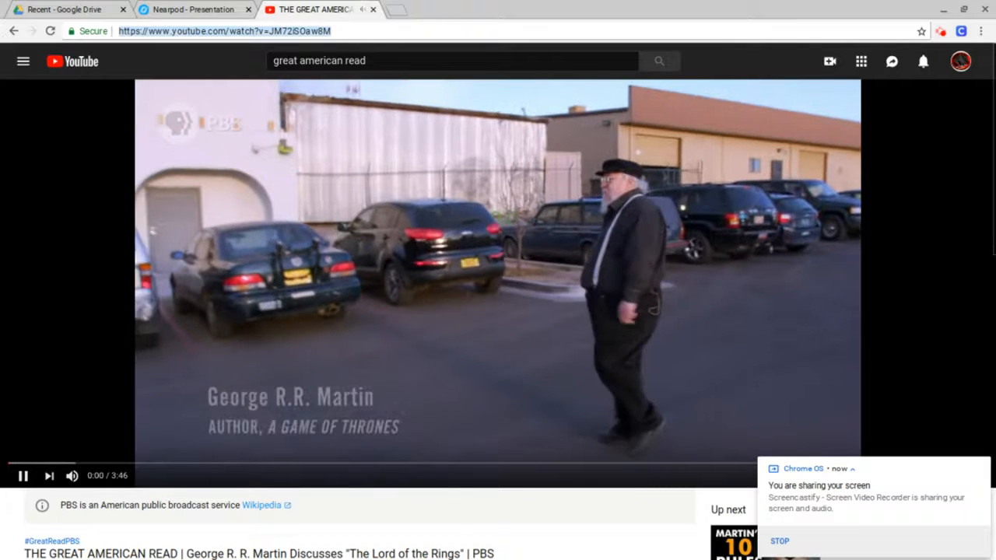
click(187, 9)
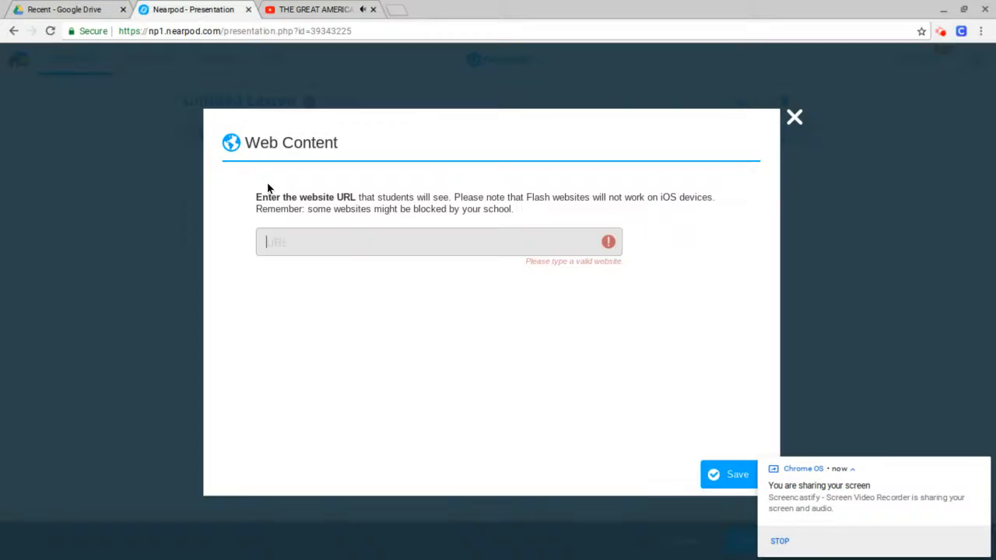
key(ctrl+v)
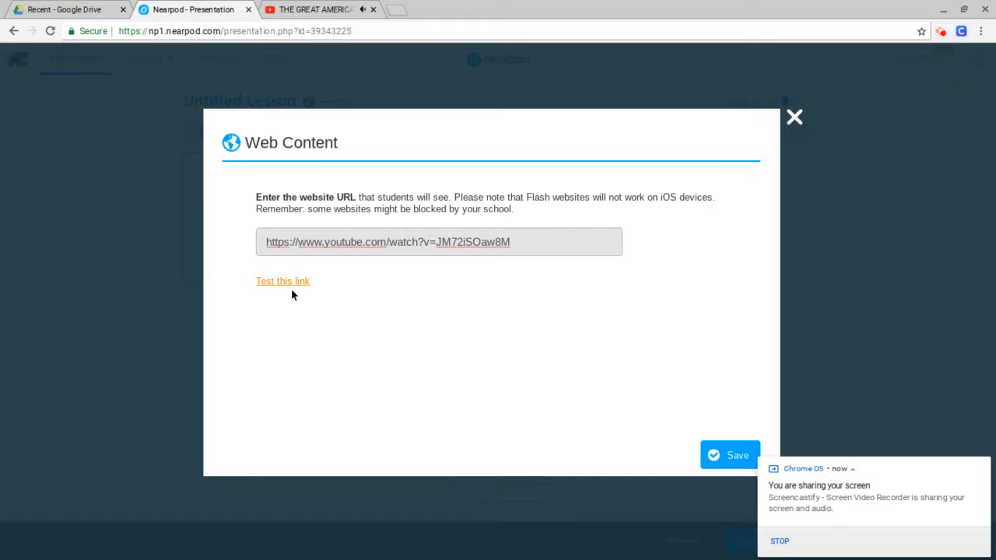
Step: Save the web content slide to the lesson and close the YouTube browser tab
click(728, 455)
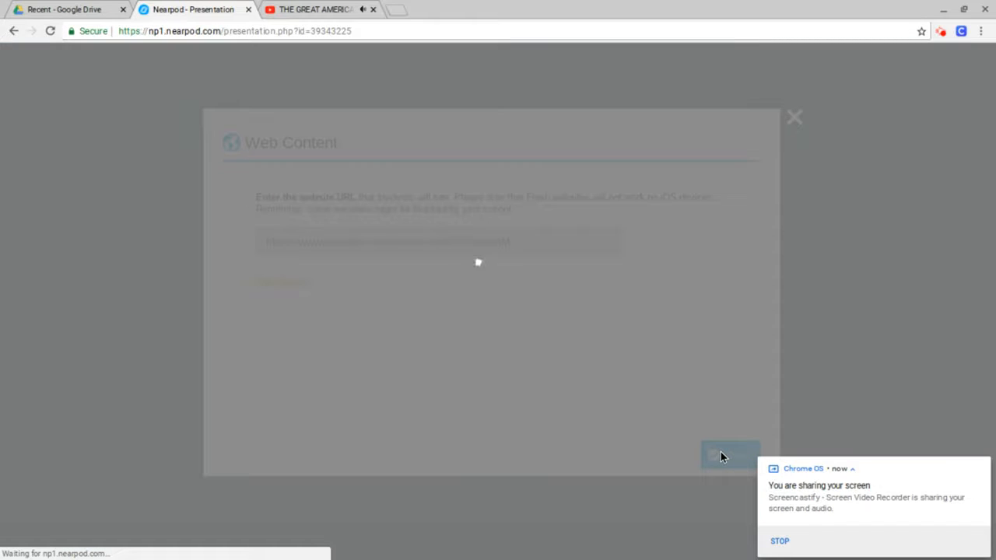
click(373, 10)
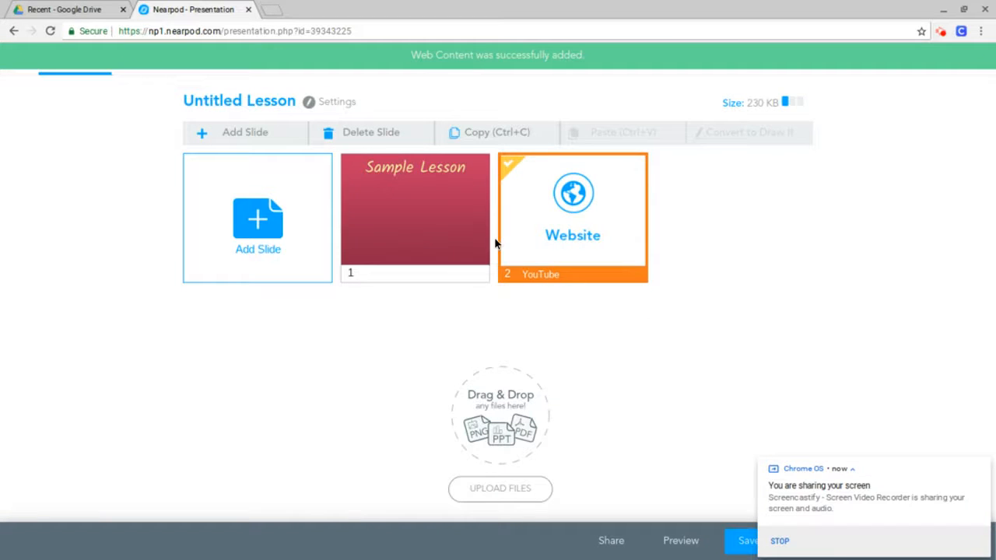
Step: Add a Matching Pairs activity to the lesson with the instructions "Match the correct pairs below."
click(283, 235)
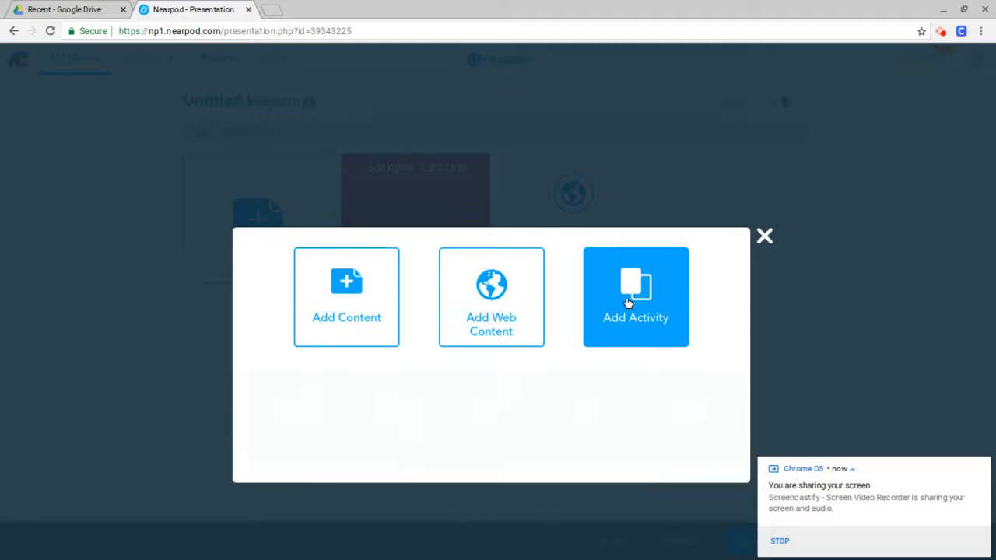
click(627, 301)
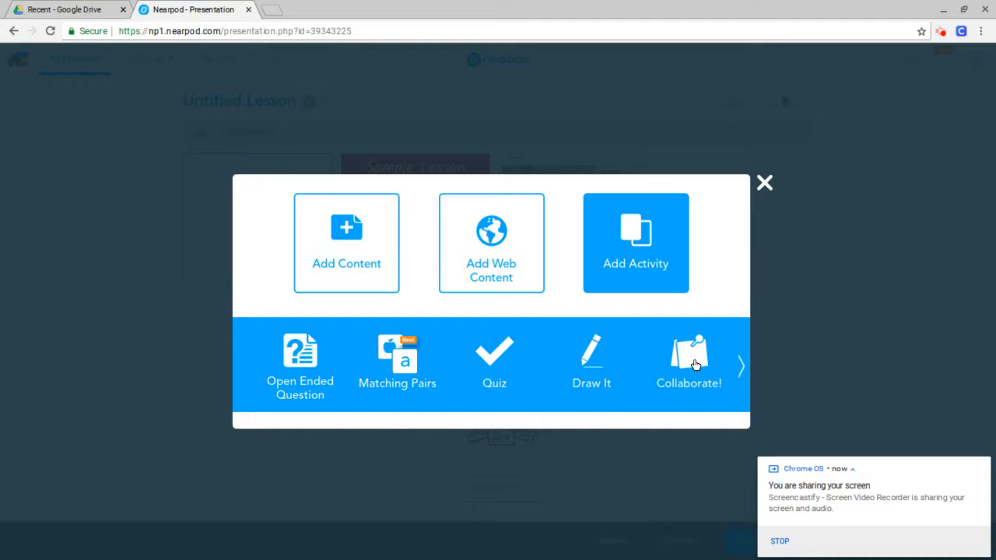
click(738, 364)
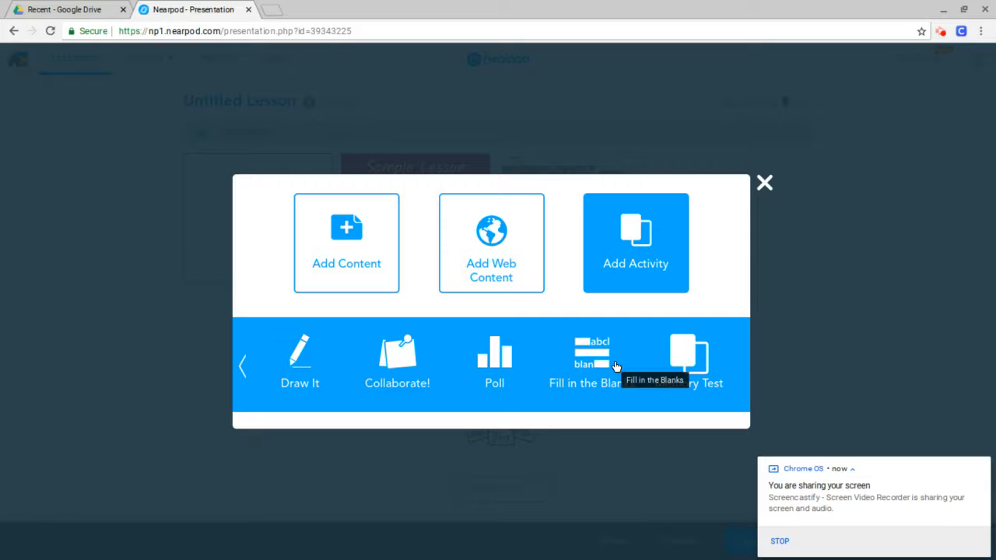
click(244, 366)
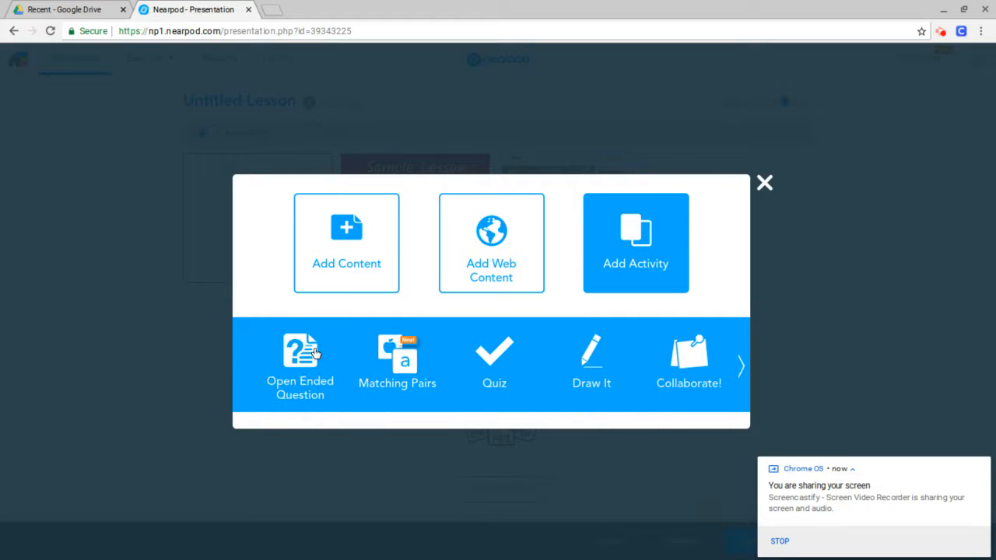
click(389, 350)
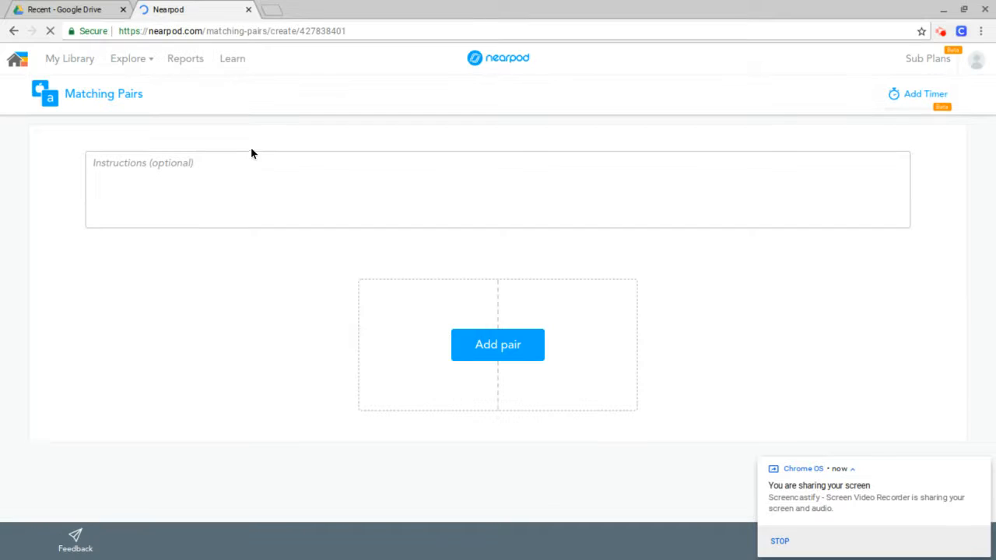
click(169, 163)
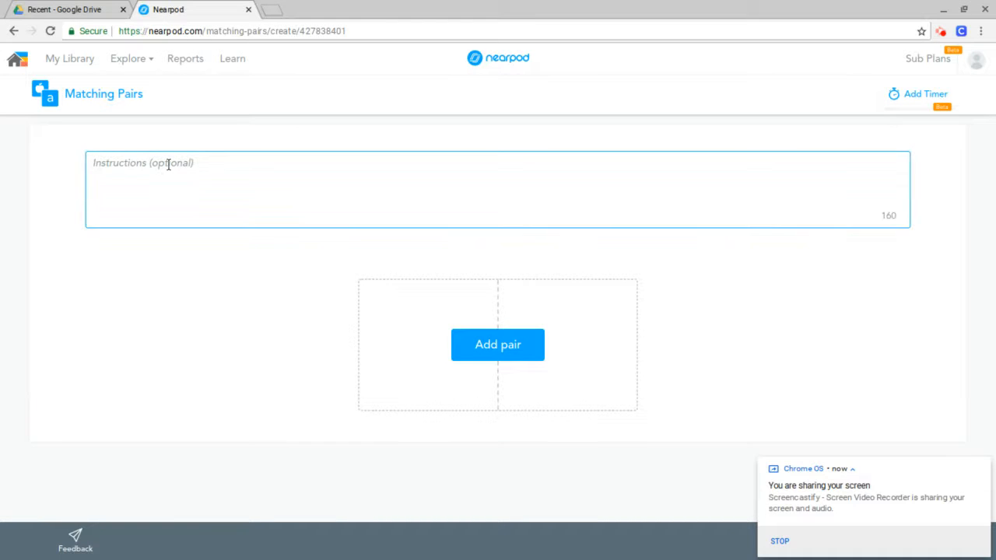
text(Match the correct pairs below.)
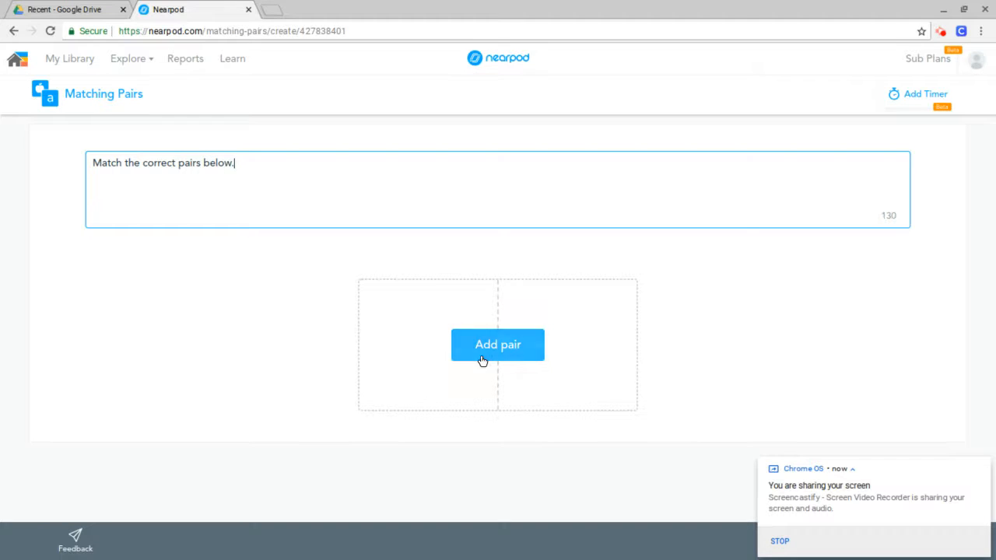
Step: Create the first matching pair with the text "Curious George" on one side and "monkey" on the other
click(484, 352)
click(409, 265)
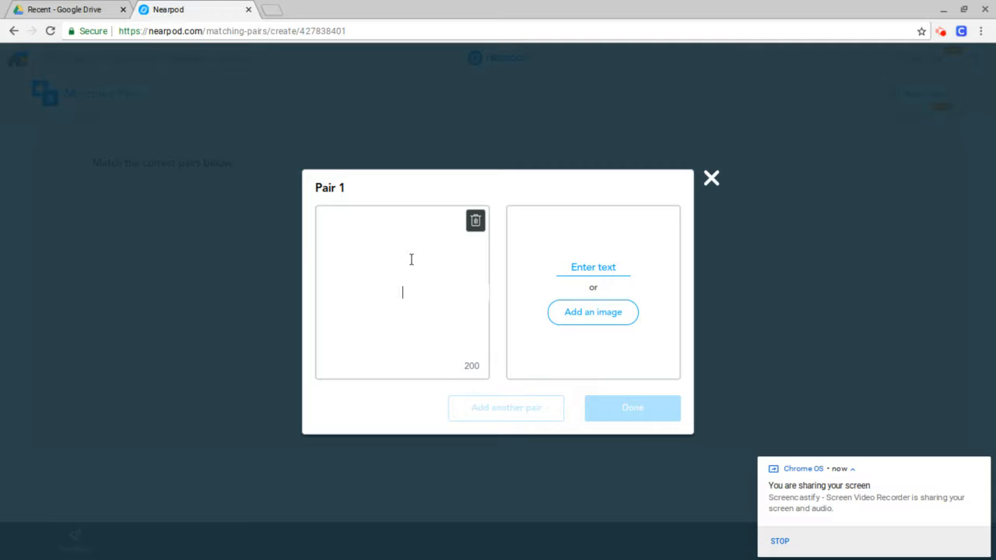
text(Curious George)
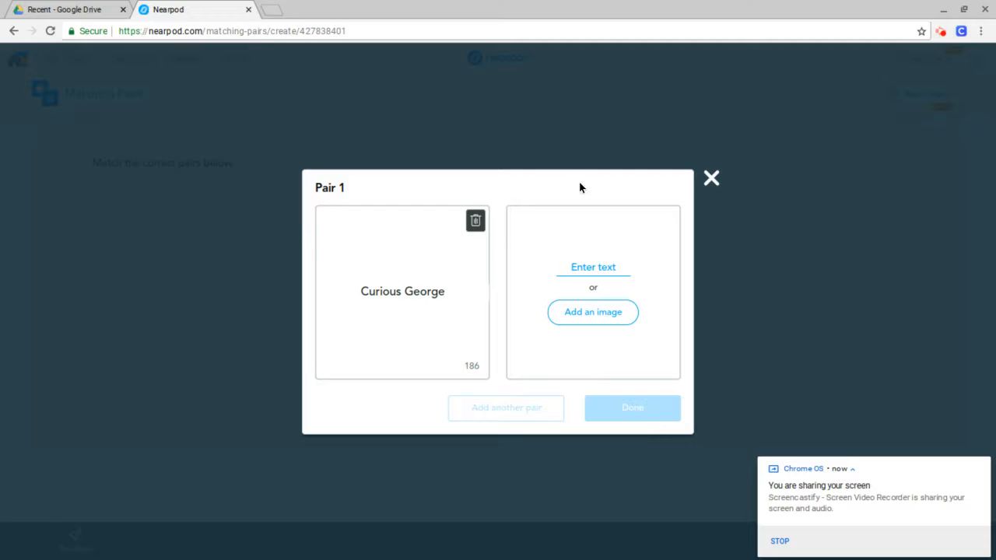
click(591, 266)
text(monkey)
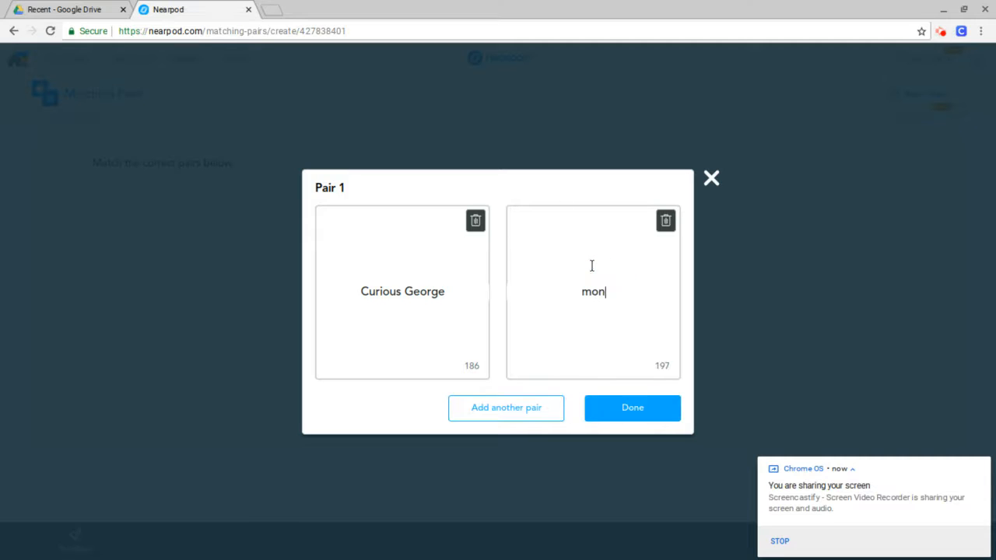
Step: Add a second matching pair of "Clifford" and "dog" and finish entering pairs
click(489, 407)
click(401, 267)
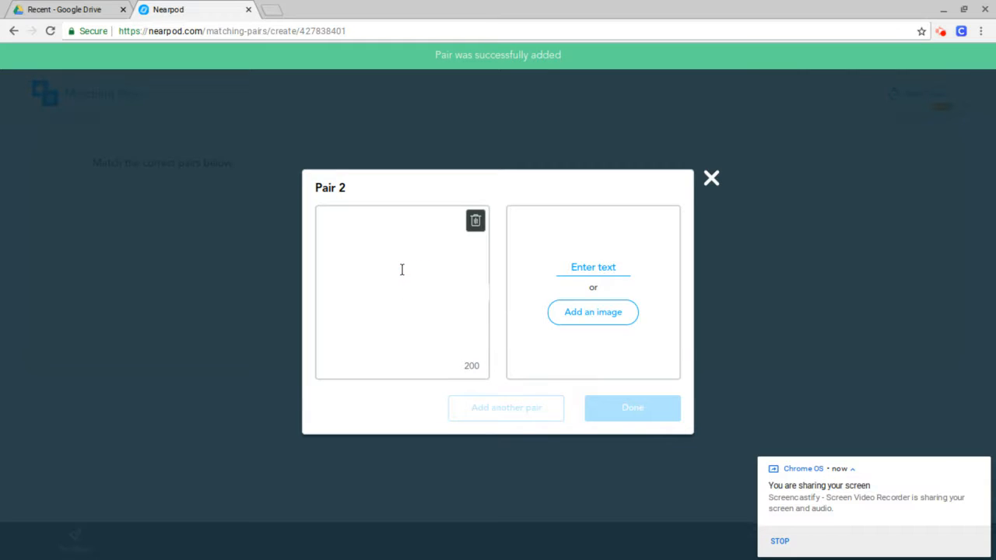
text(Cliffor)
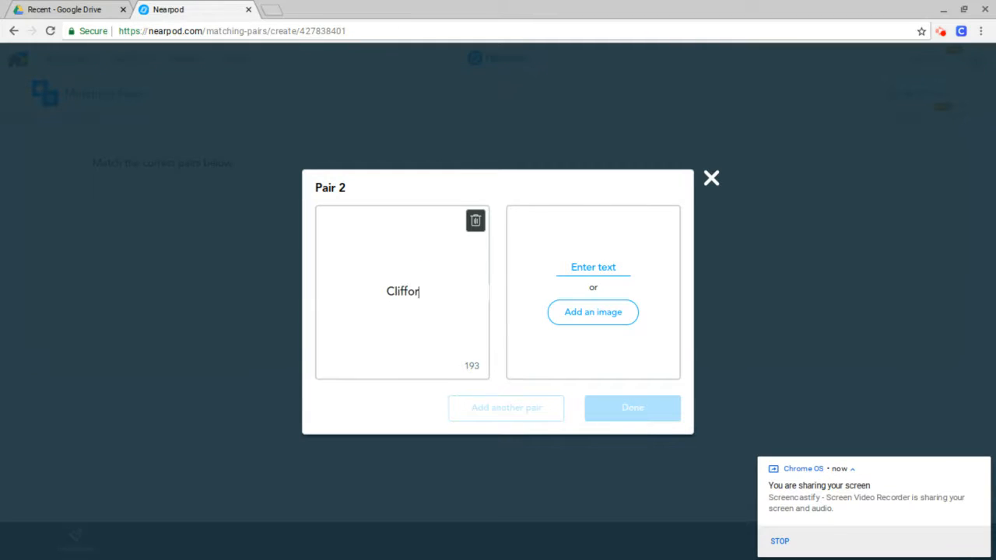
text(d)
click(591, 268)
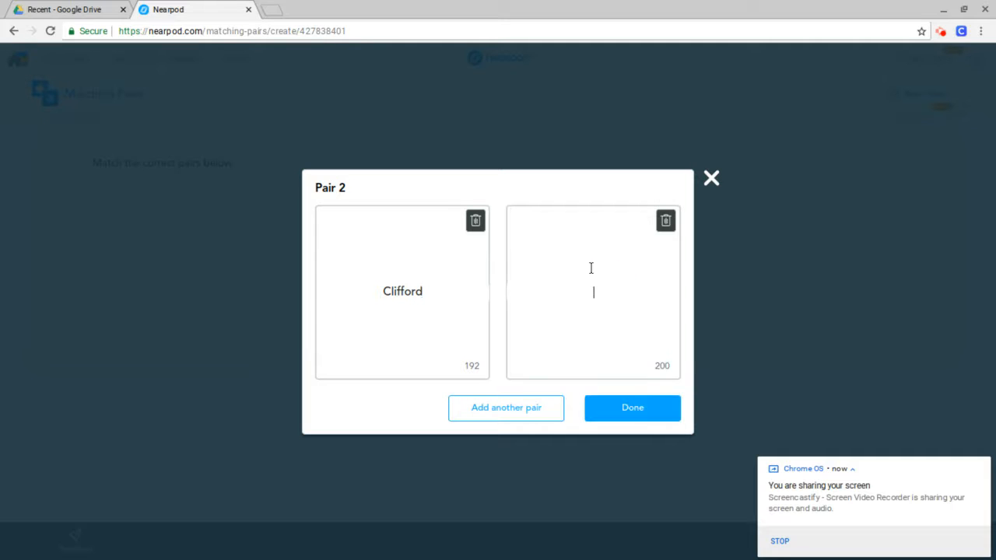
text(dog)
click(615, 417)
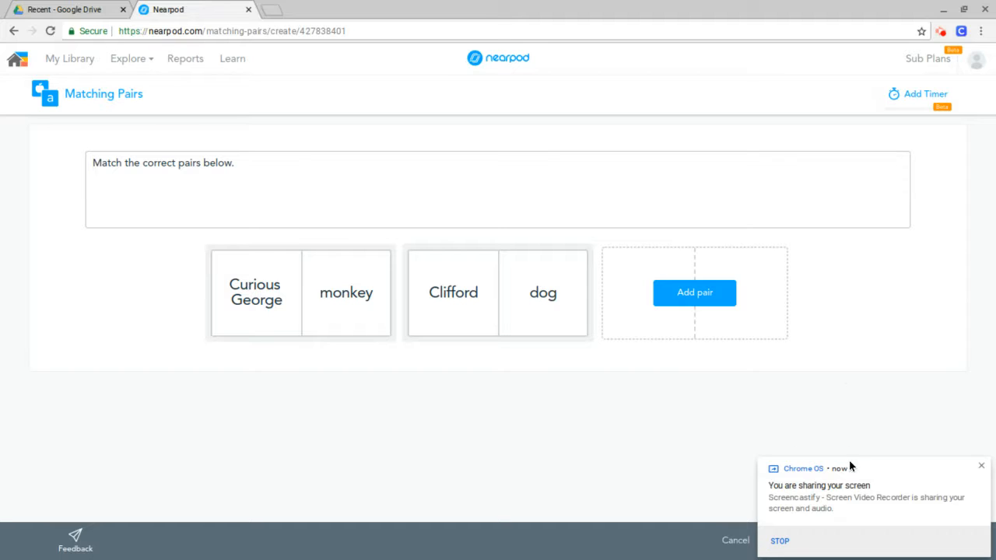
Step: Save the Matching Pairs activity and move its slide ahead of the web content slide
click(982, 466)
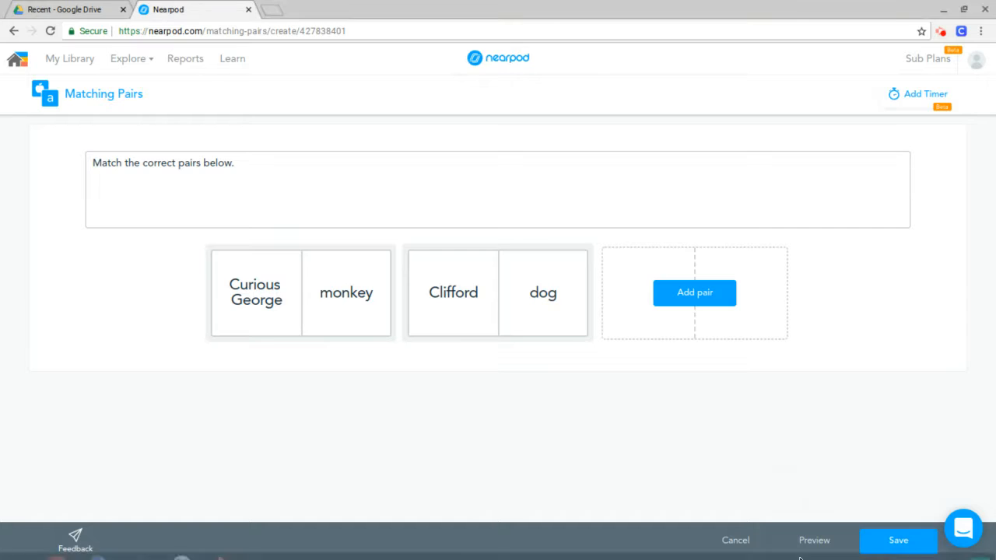
mouse_move(847, 544)
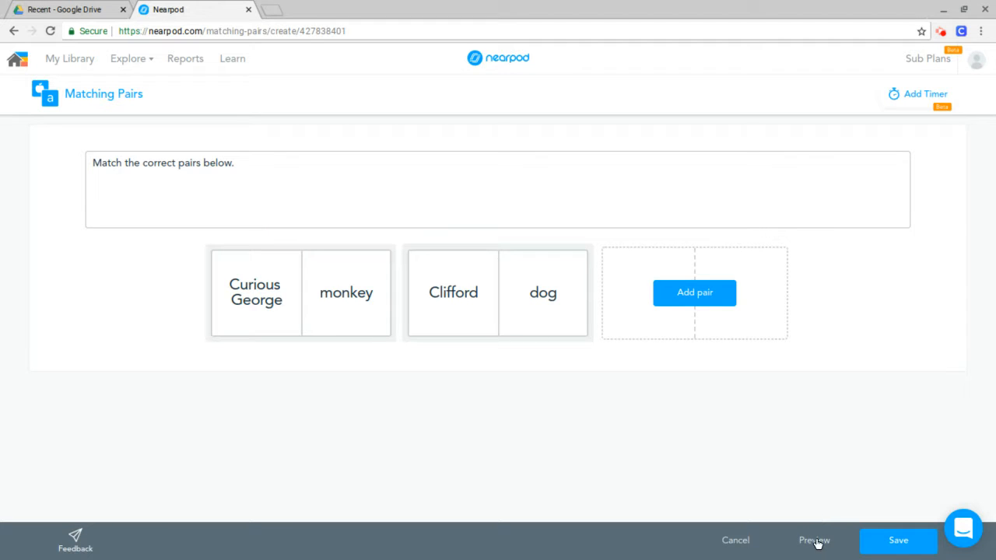
click(877, 542)
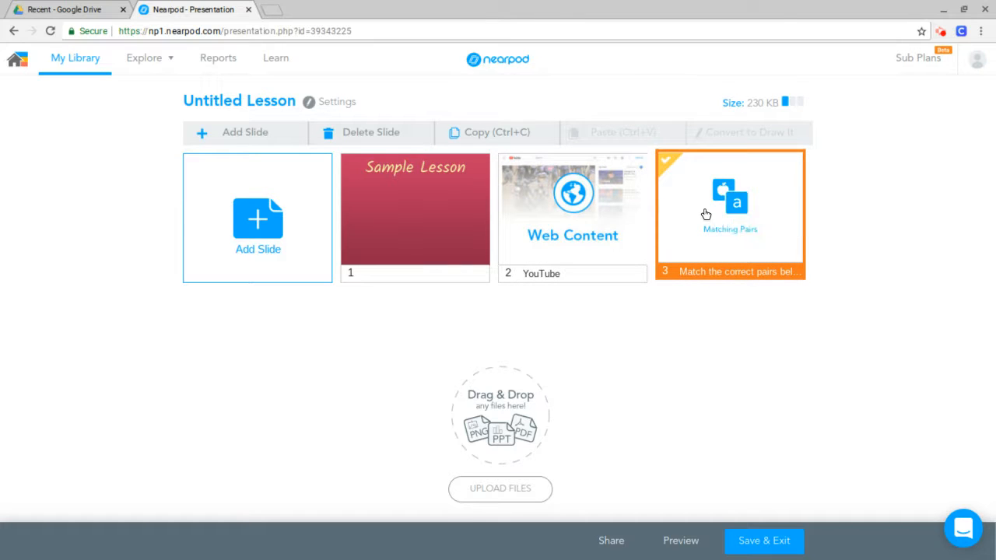
mouse_move(706, 214)
mouse_down()
mouse_move(672, 200)
mouse_move(527, 221)
mouse_move(560, 223)
mouse_up()
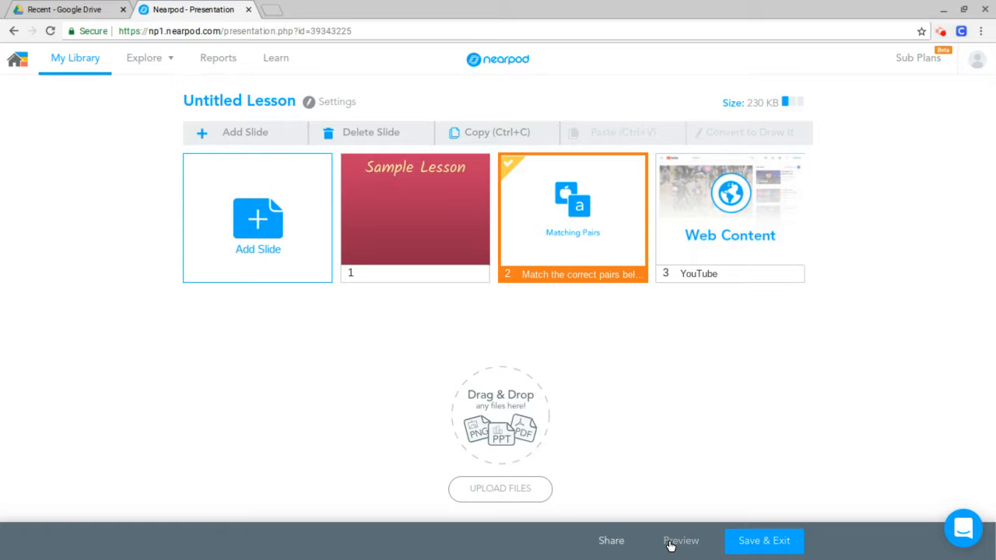
Step: In the lesson details, title the lesson "Sample Lesson" and describe it as "Language arts lesson"
click(796, 536)
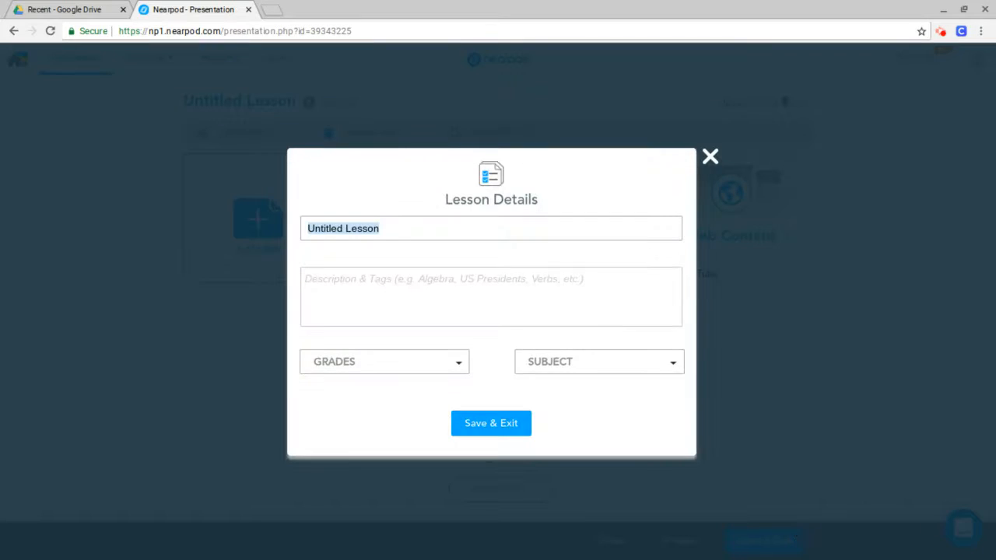
text(Sample)
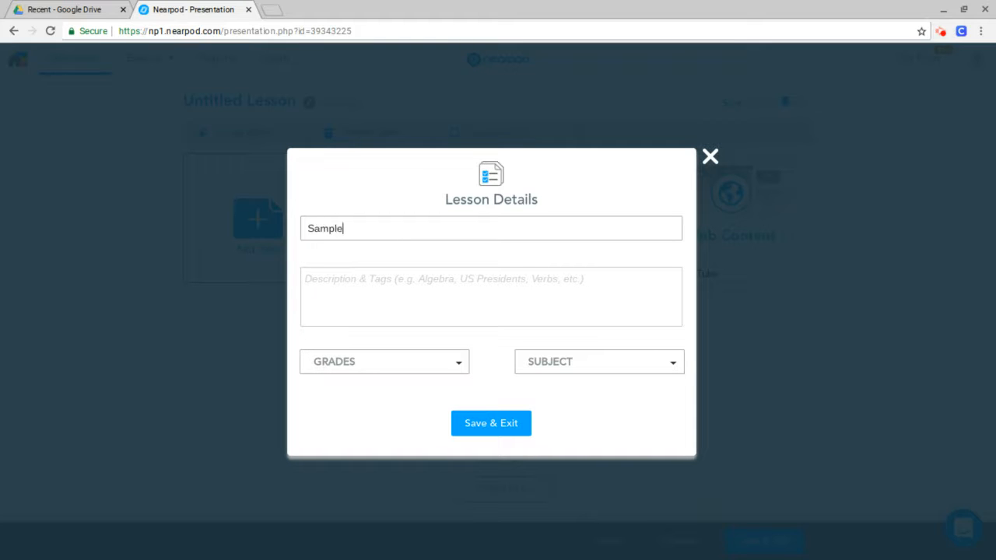
text( Lesson)
click(614, 284)
text(Langua)
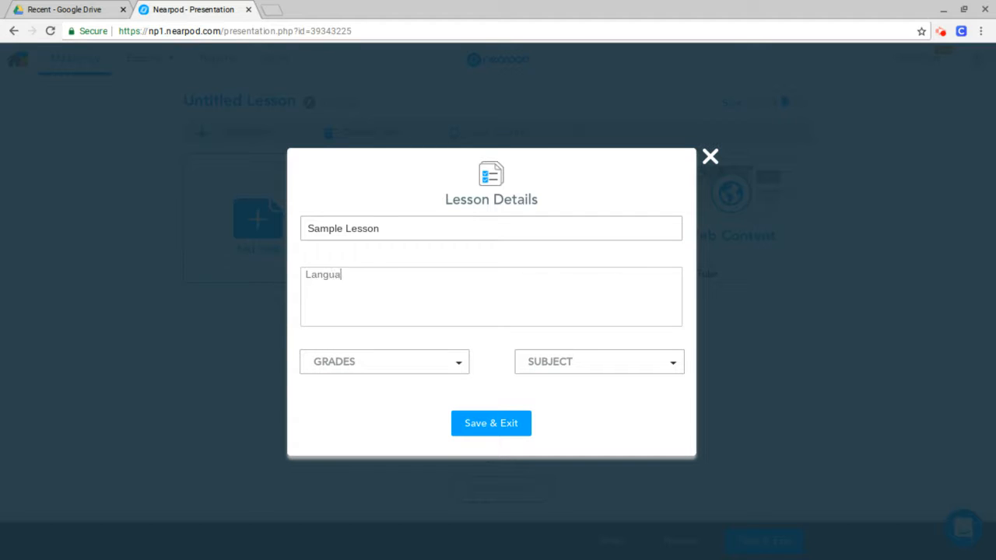
text(ge arts lesson)
Step: Set the lesson's grade to 11th and subject to English Language Arts, then save and exit the lesson
click(417, 363)
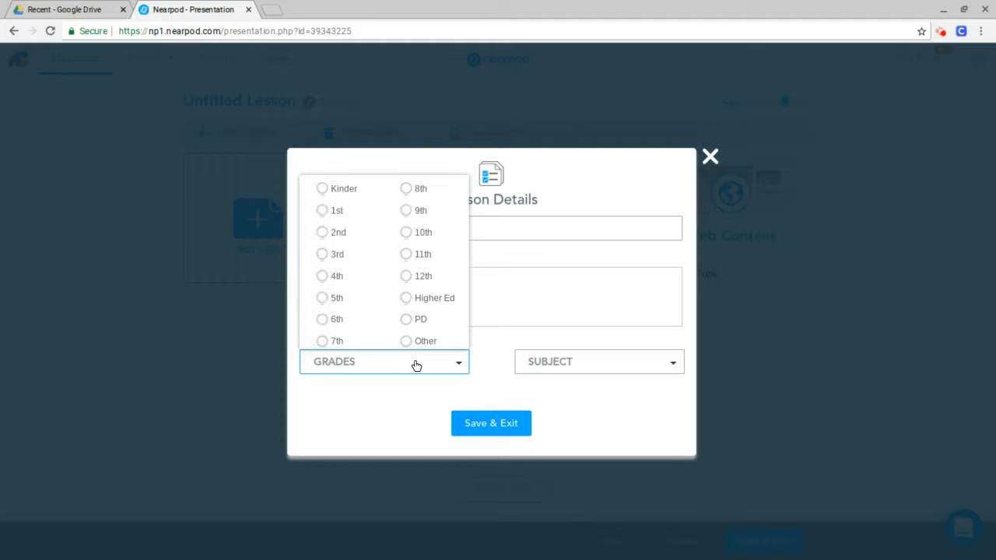
click(406, 255)
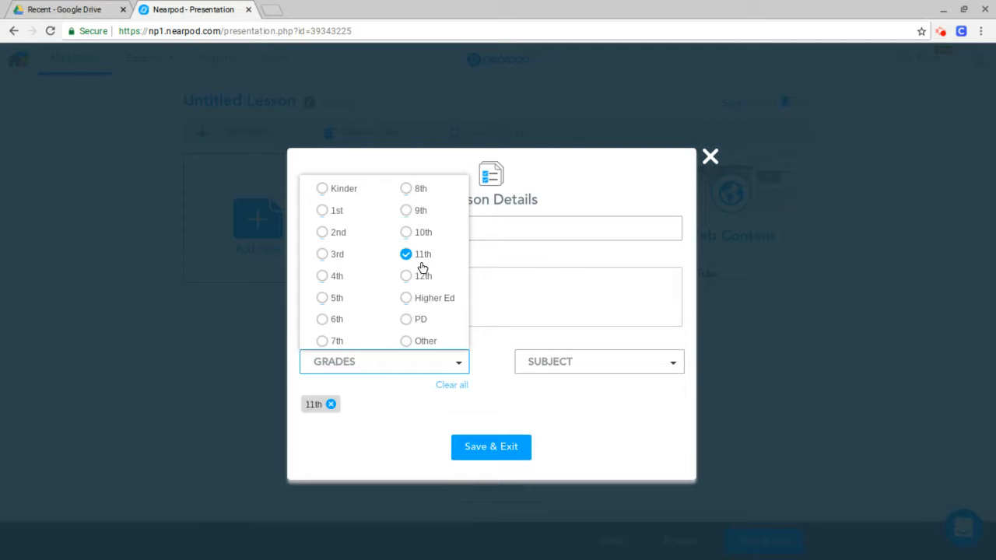
click(565, 364)
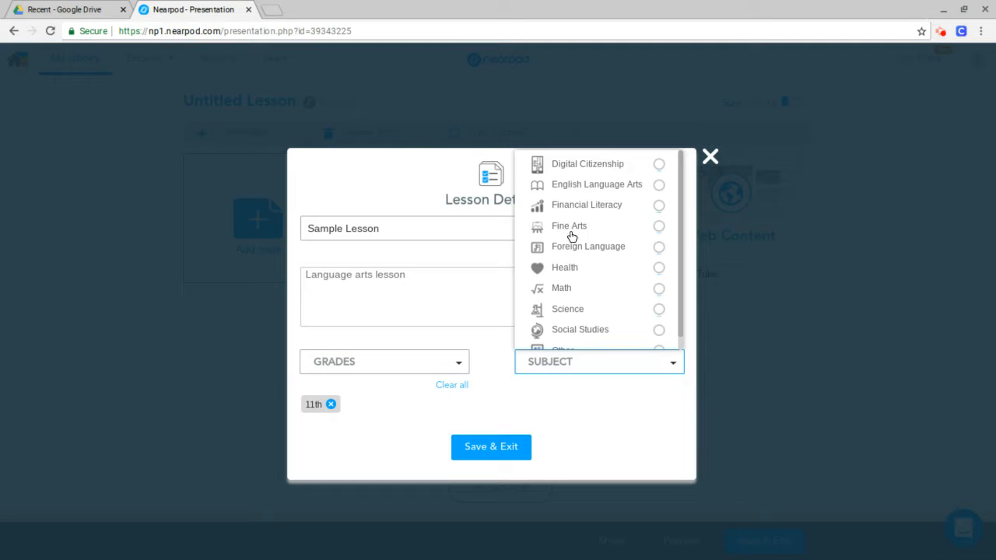
click(657, 185)
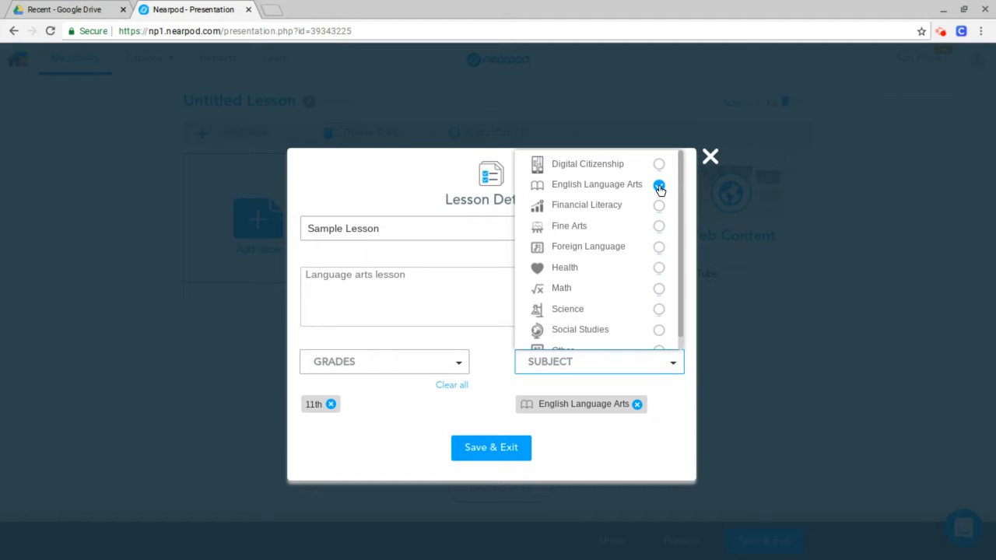
click(496, 450)
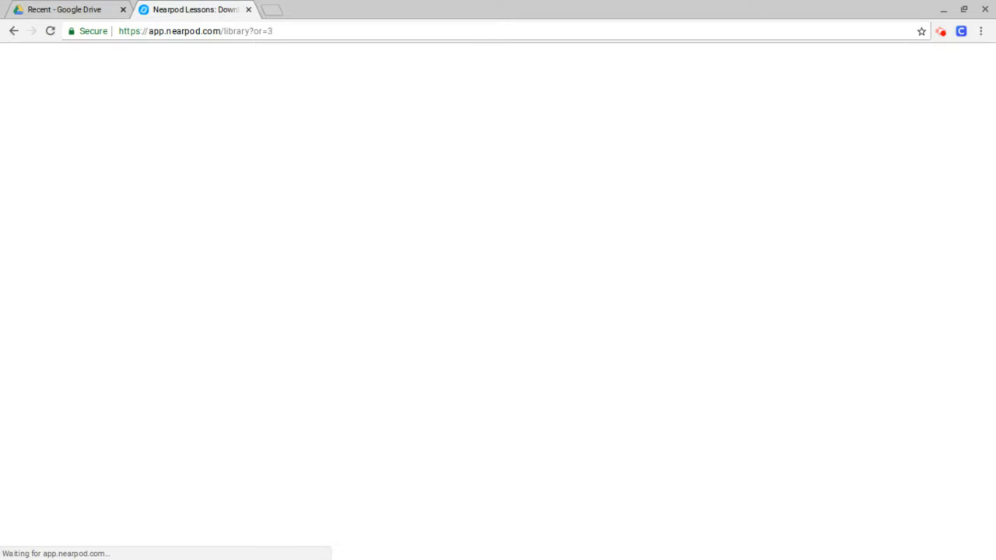
Step: Delete the Sample Lesson from the library
mouse_move(315, 308)
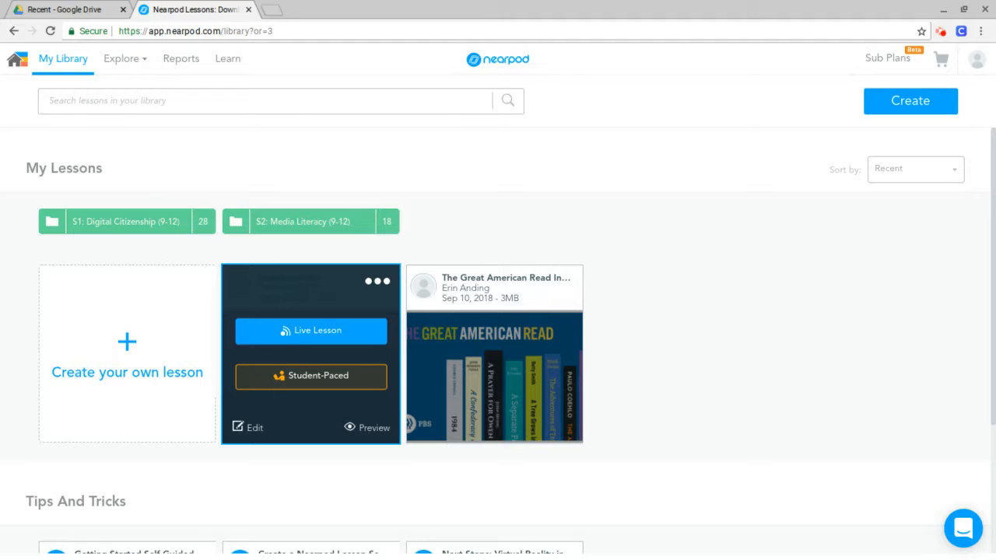
click(380, 283)
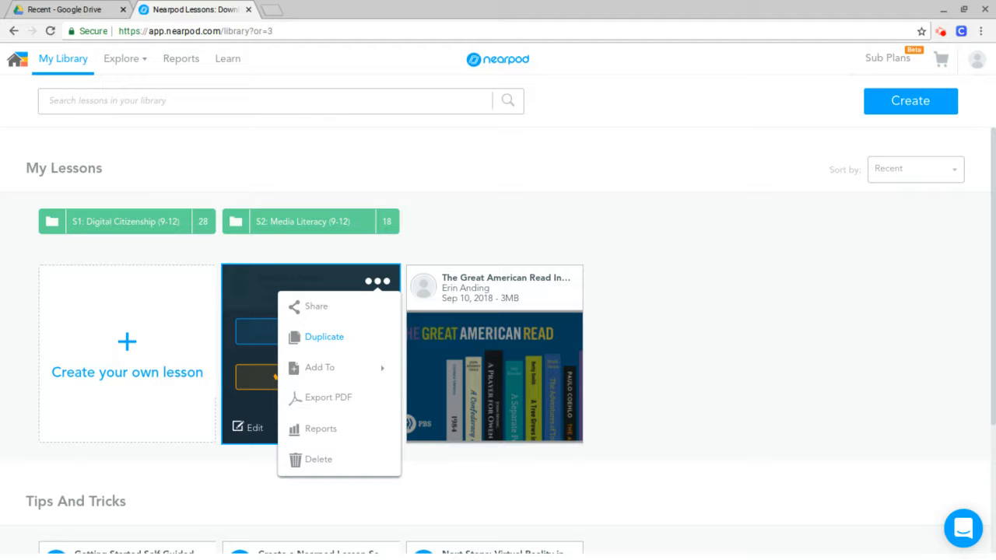
mouse_move(320, 367)
mouse_move(379, 286)
click(327, 458)
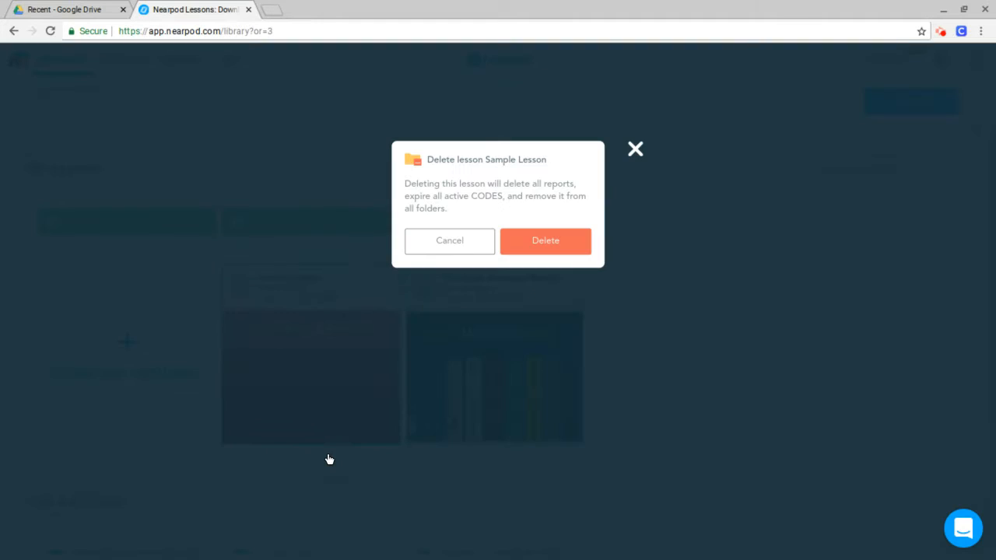
click(537, 242)
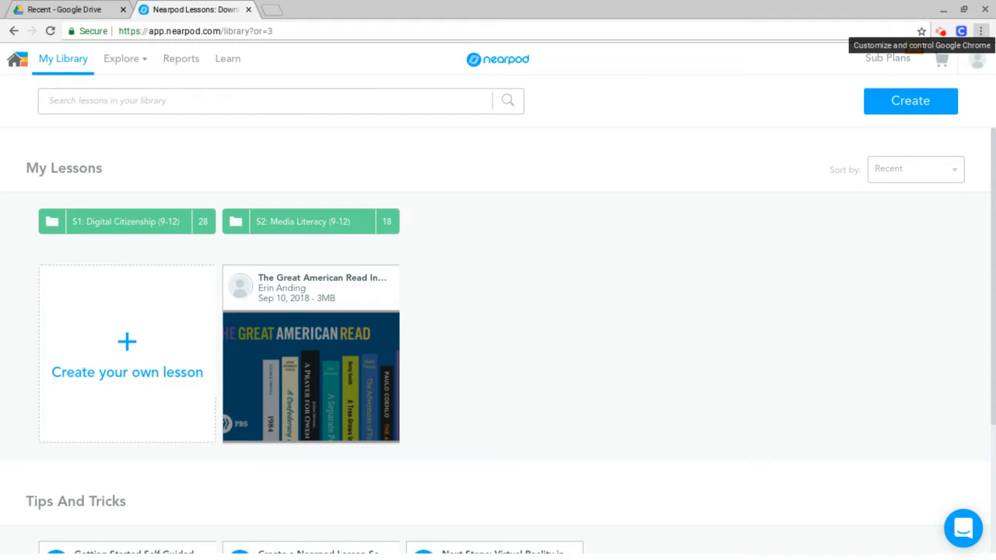
click(982, 31)
click(985, 35)
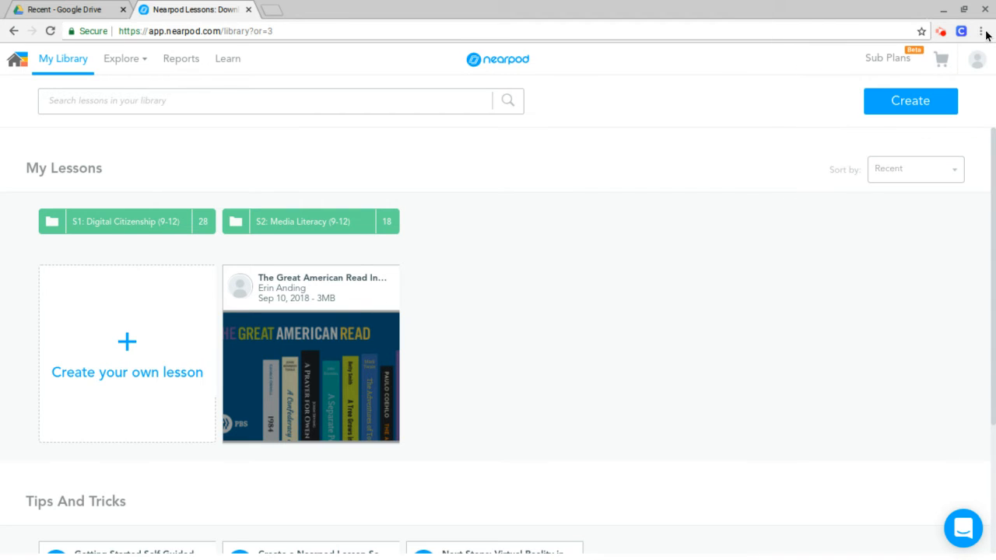